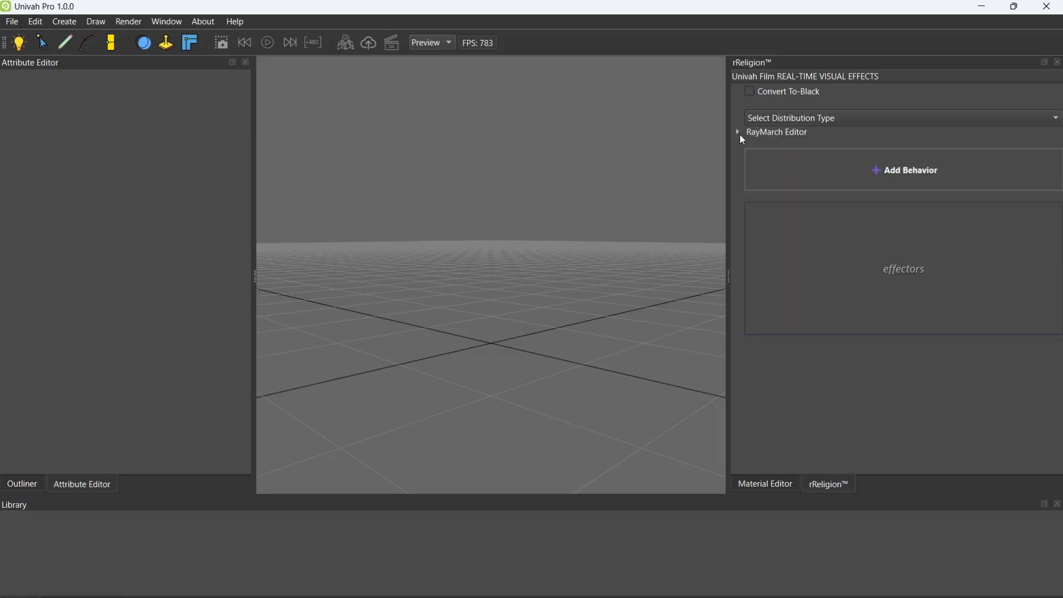
Examine the example sphere SDF code in the RayMarch Editor
left_click(738, 132)
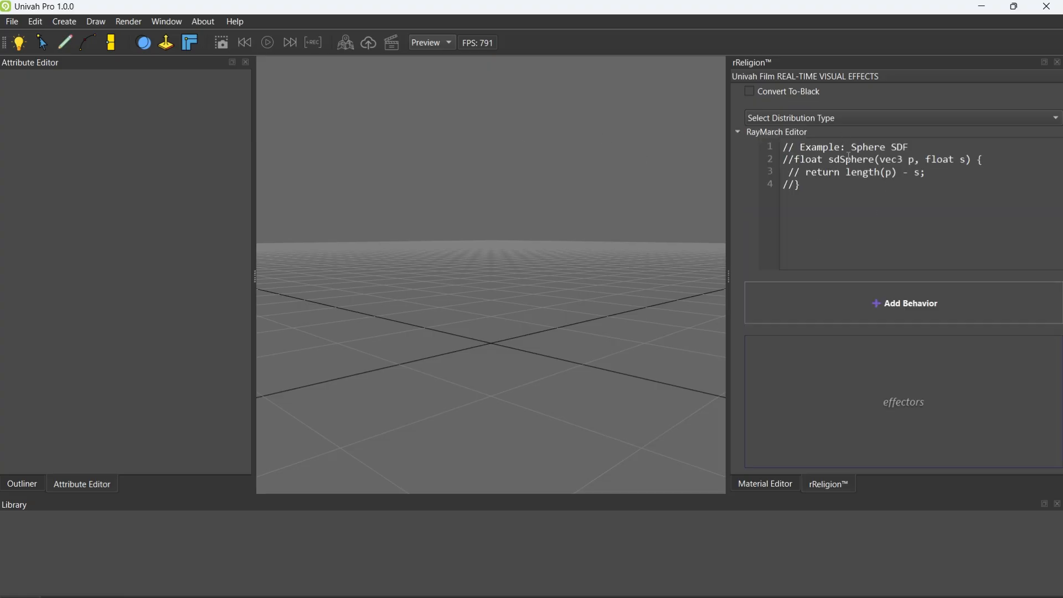
left_click(739, 132)
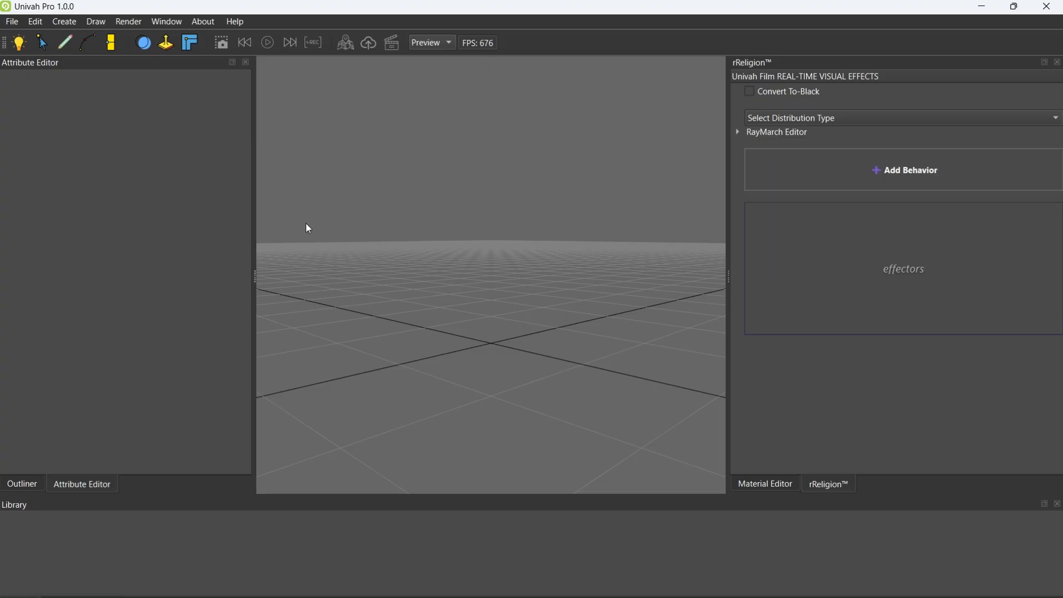
Add a floor primitive to the empty scene
left_click(64, 23)
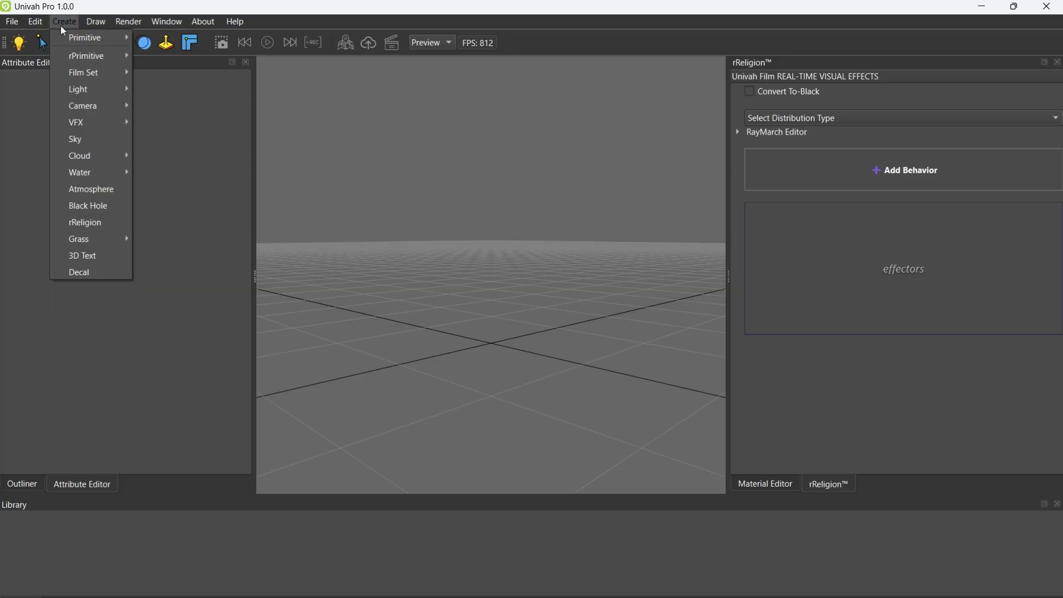
mouse_move(98, 38)
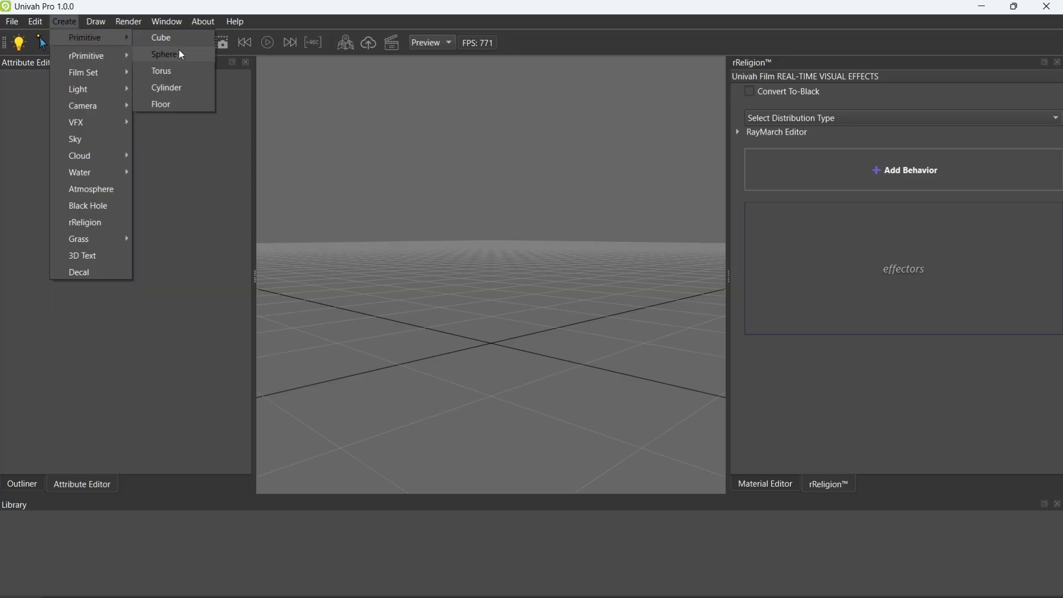
left_click(170, 106)
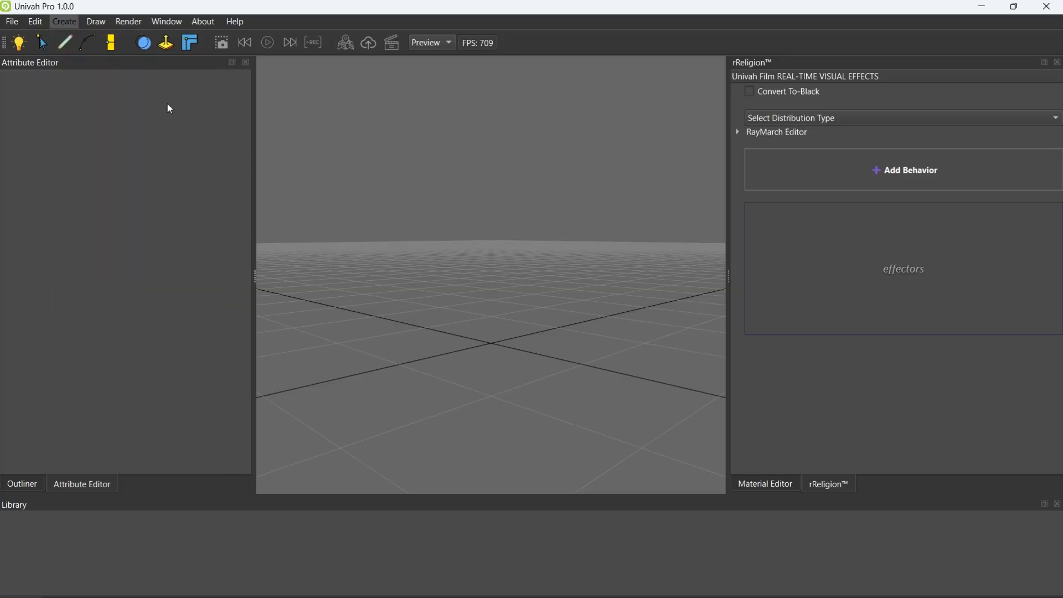
Add a cube primitive and raise it so it sits above the floor
left_click(64, 21)
mouse_move(99, 37)
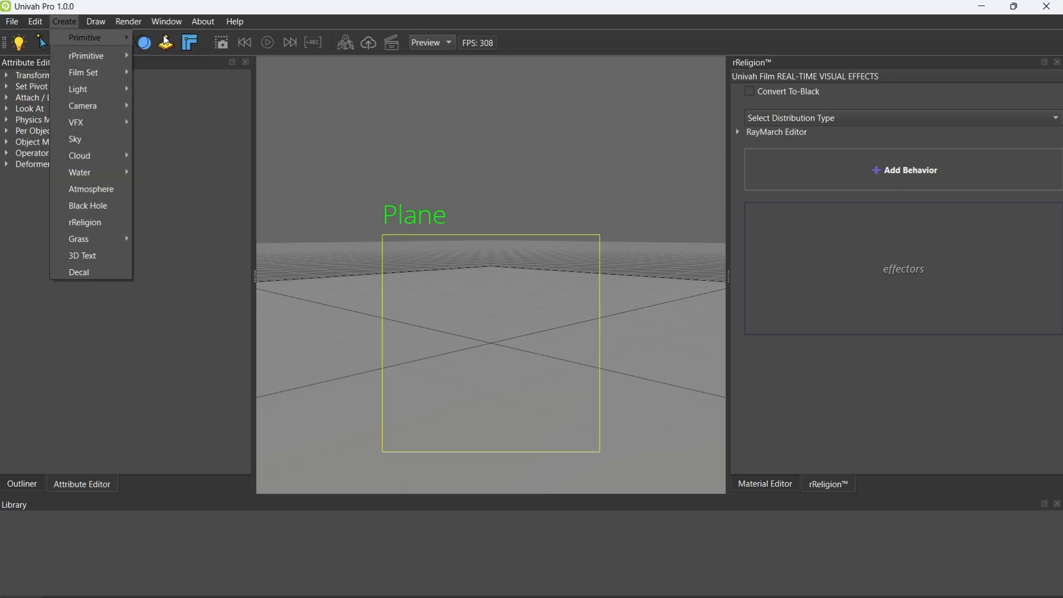
left_click(164, 38)
left_click(510, 300)
left_click_drag(492, 316, 498, 231)
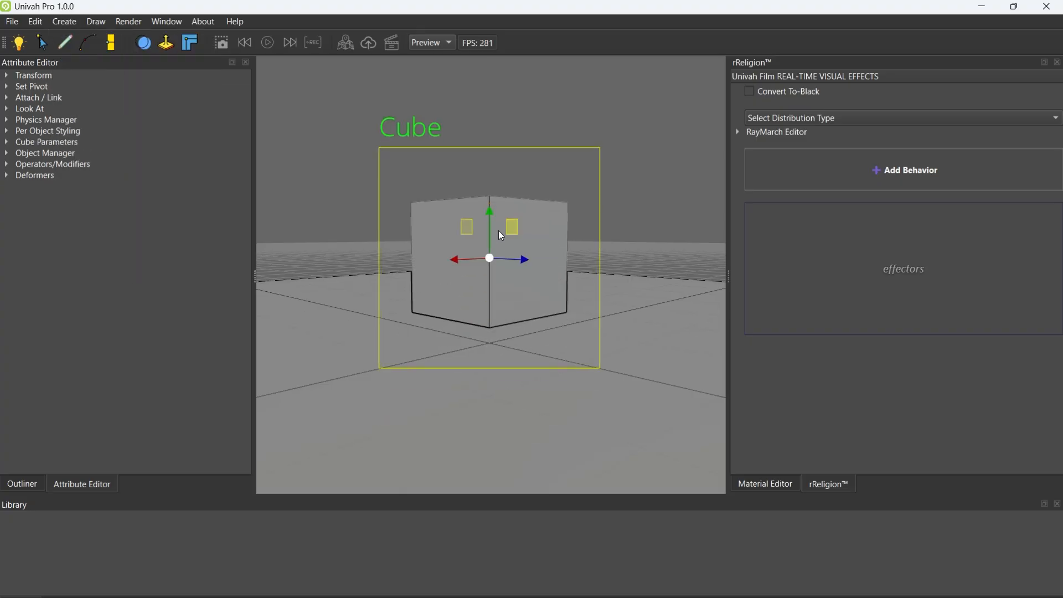
Add a directional light to illuminate the cube and floor
middle_click_drag(541, 210, 554, 310)
left_click(76, 20)
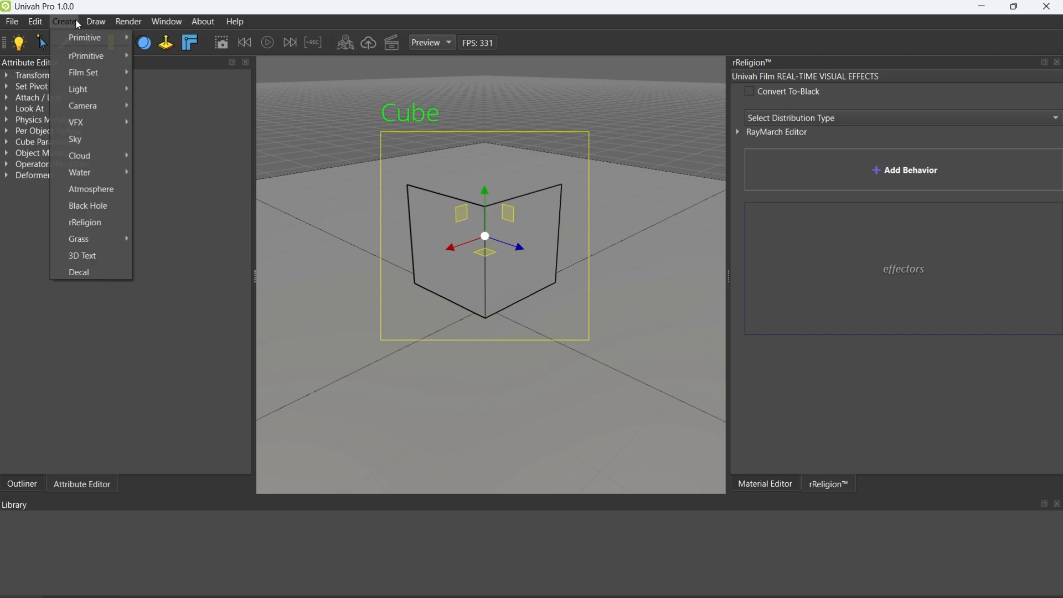
mouse_move(92, 89)
left_click(181, 90)
Rotate the cube freehand so it tilts onto one edge
left_click(489, 241)
key("e")
left_click_drag(466, 231, 382, 345)
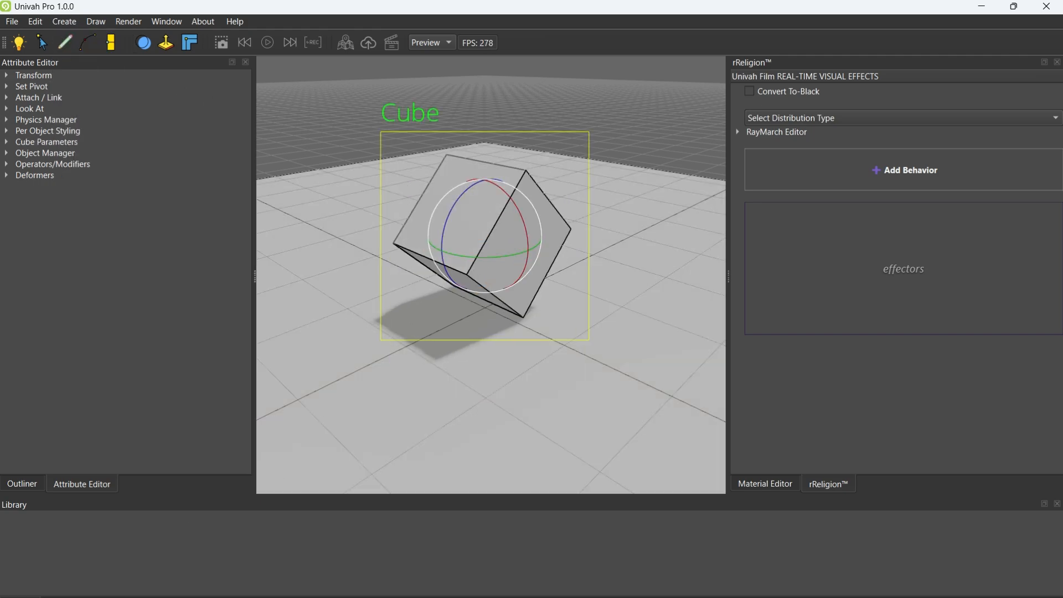
Keyframe the cube's tilted pose at frame 0 and a raised, further rotated pose at frame 36
left_click(83, 597)
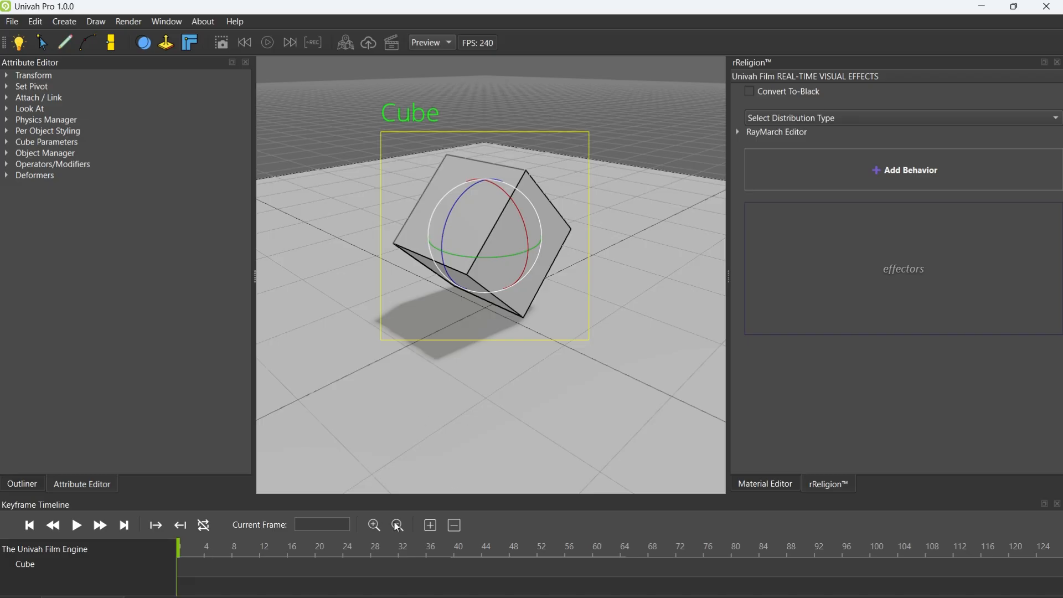
left_click(433, 527)
left_click(426, 552)
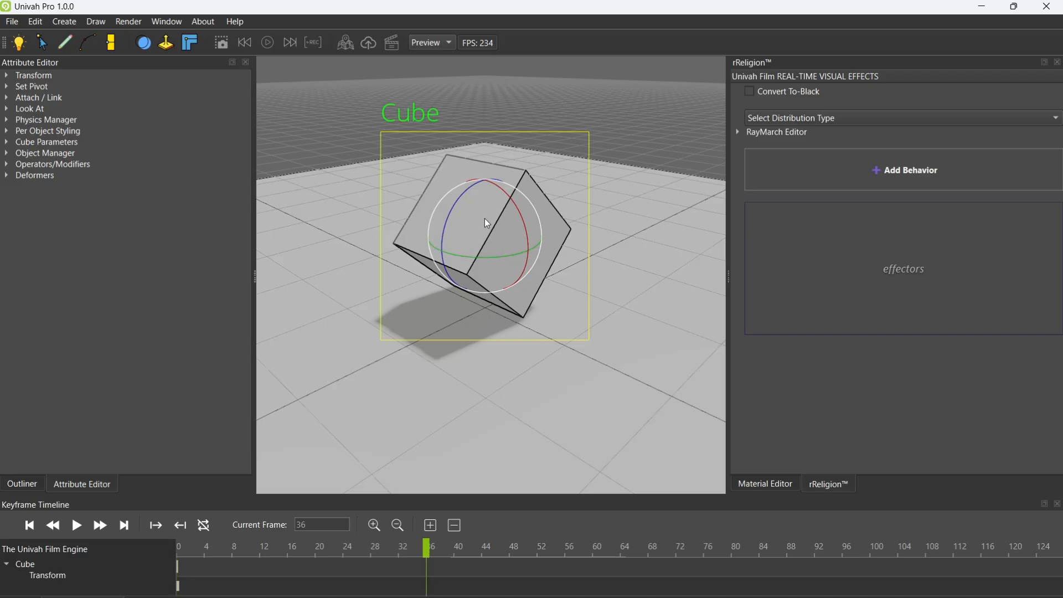
key("w")
left_click_drag(485, 220, 522, 62)
key("e")
left_click(434, 527)
Play back the cube's animation, and clear its frame 36 keyframe and return to frame 0
left_click_drag(419, 552, 239, 579)
left_click(78, 527)
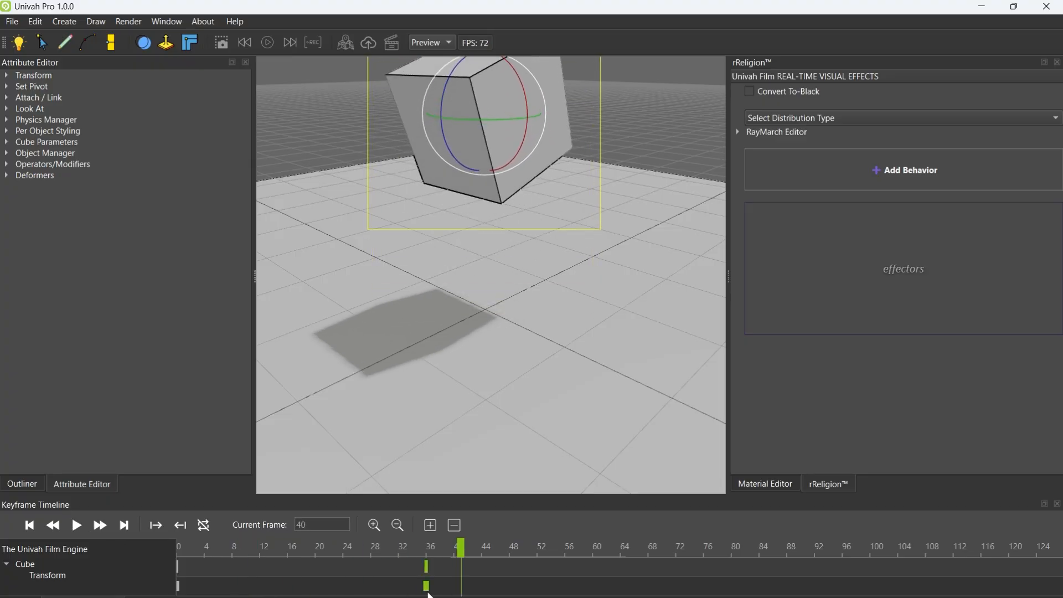
left_click_drag(426, 587, 304, 554)
left_click(30, 526)
Move the cube straight down onto the floor
scroll(527, 284, "down", 2)
right_click_drag(528, 283, 515, 251)
key("w")
left_click_drag(509, 202, 503, 335)
scroll(557, 328, "up", 4)
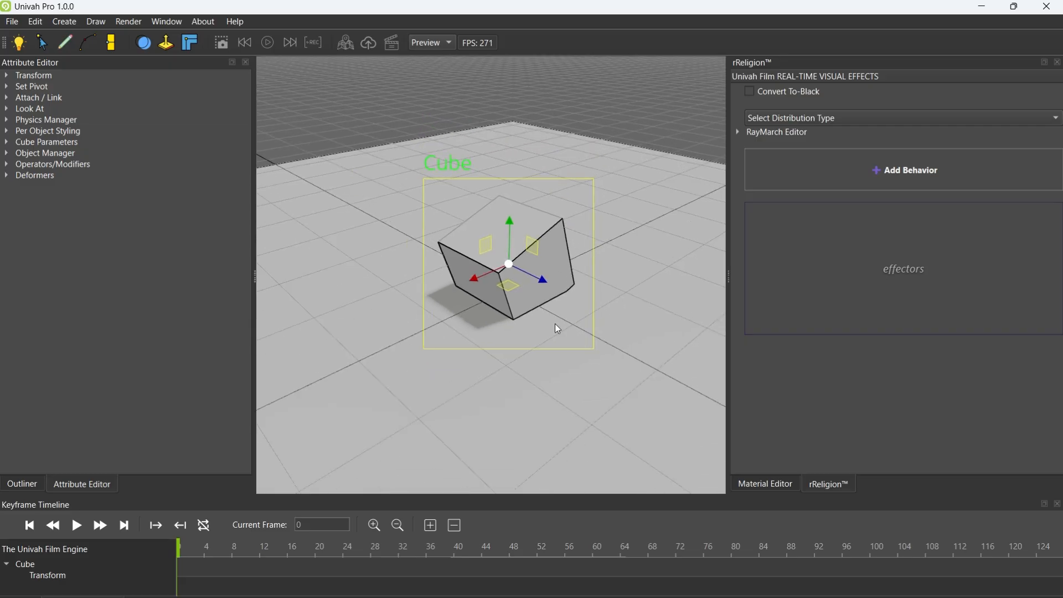
scroll(563, 279, "up", 1)
mouse_move(563, 279)
right_mouse_down()
mouse_move(557, 245)
mouse_move(567, 274)
right_mouse_up()
Set the cube's Y size to 2.90 in its Cube Parameters
scroll(567, 274, "down", 2)
scroll(567, 274, "down", 1)
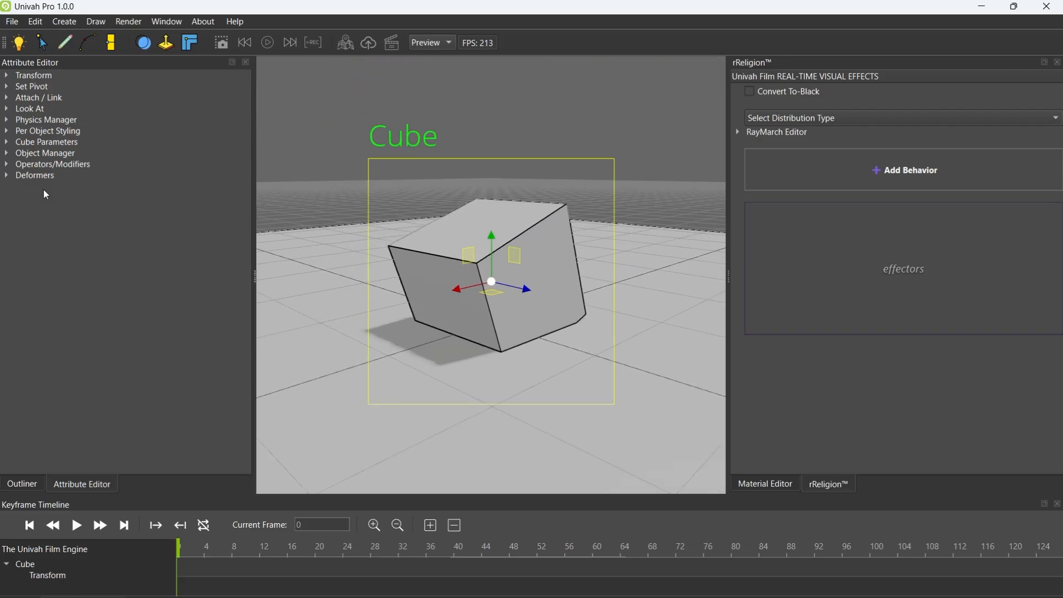
left_click(8, 143)
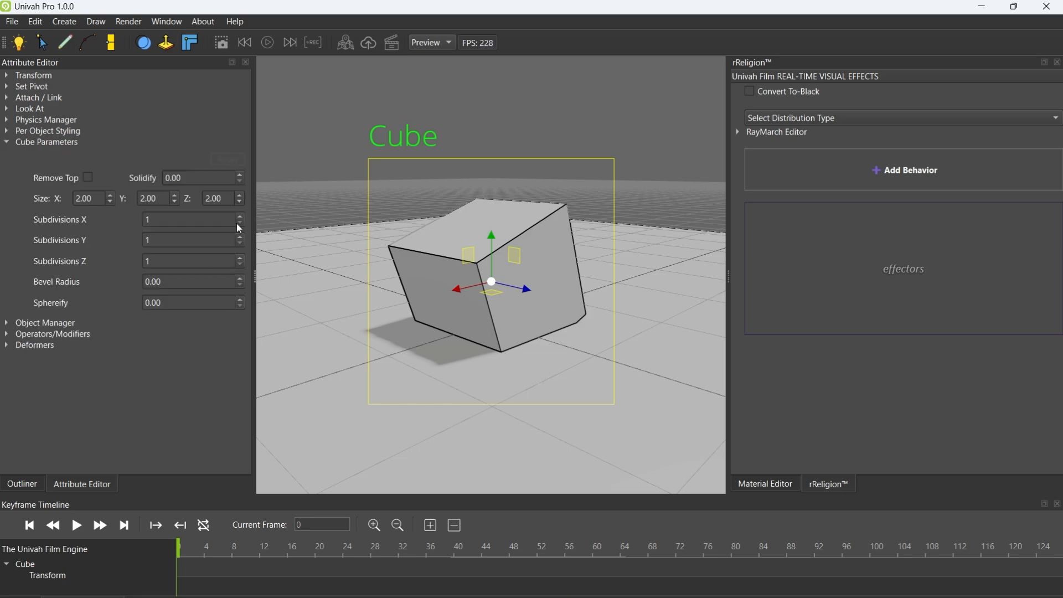
left_click_drag(183, 206, 651, 210)
Apply a Grid distribution to the cube with Add Component enabled
left_click(775, 118)
left_click(781, 140)
right_click_drag(443, 238, 454, 219)
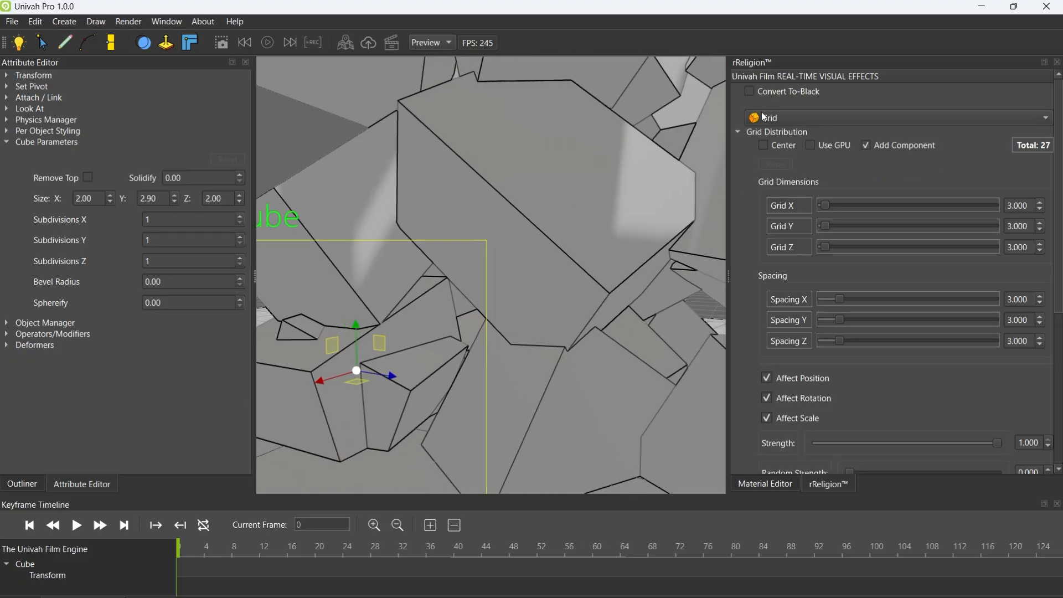
Turn off the grid's Add Component option and reset the distribution type to none selected
left_click(872, 146)
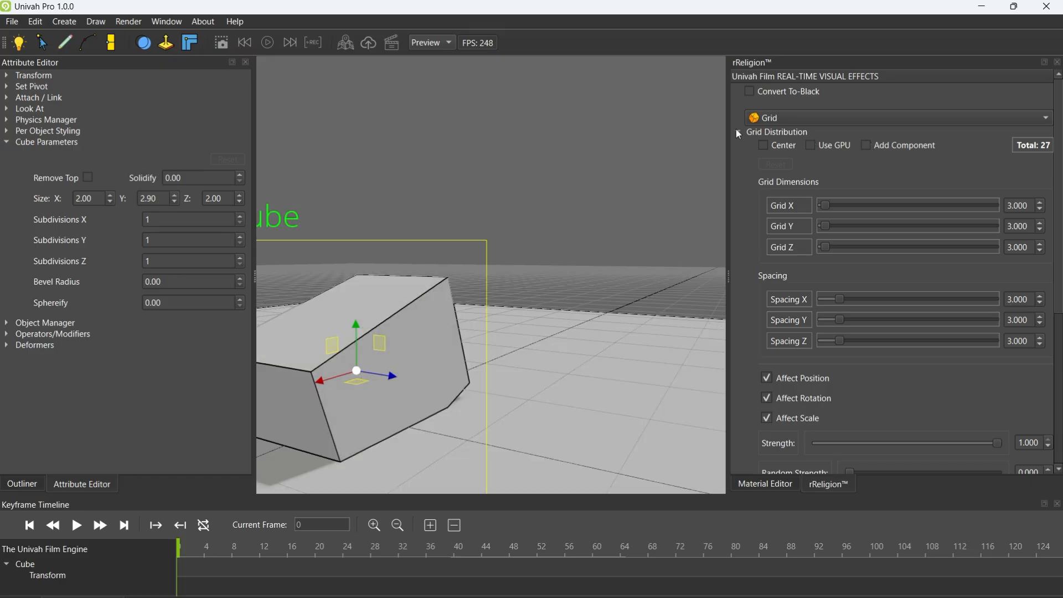
left_click(769, 120)
left_click(770, 105)
right_click_drag(568, 172, 490, 214)
scroll(490, 214, "down", 2)
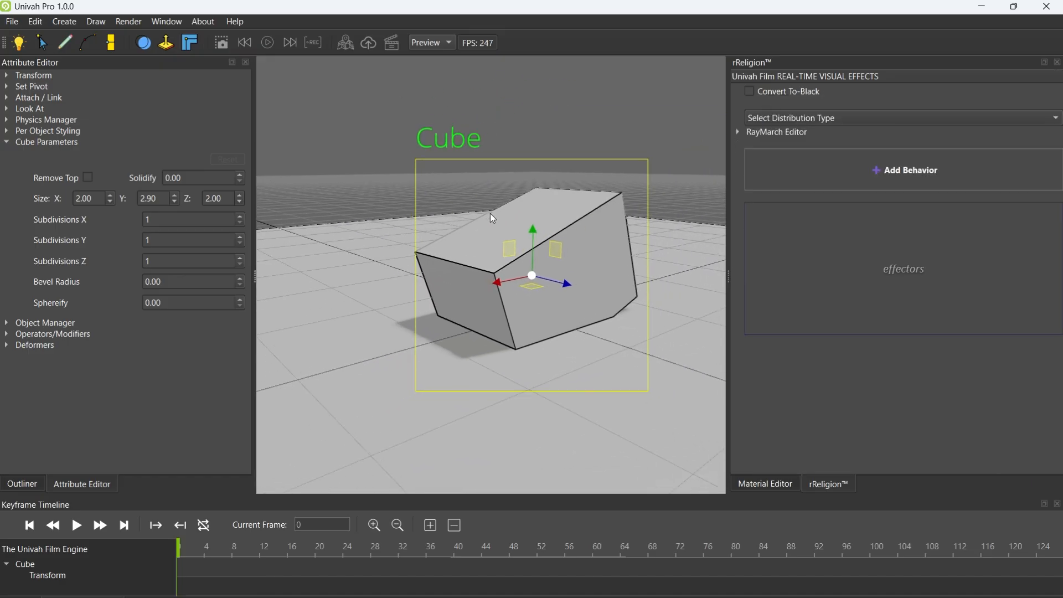
Delete the cube, the directional light and the floor plane to empty the scene
left_click(12, 144)
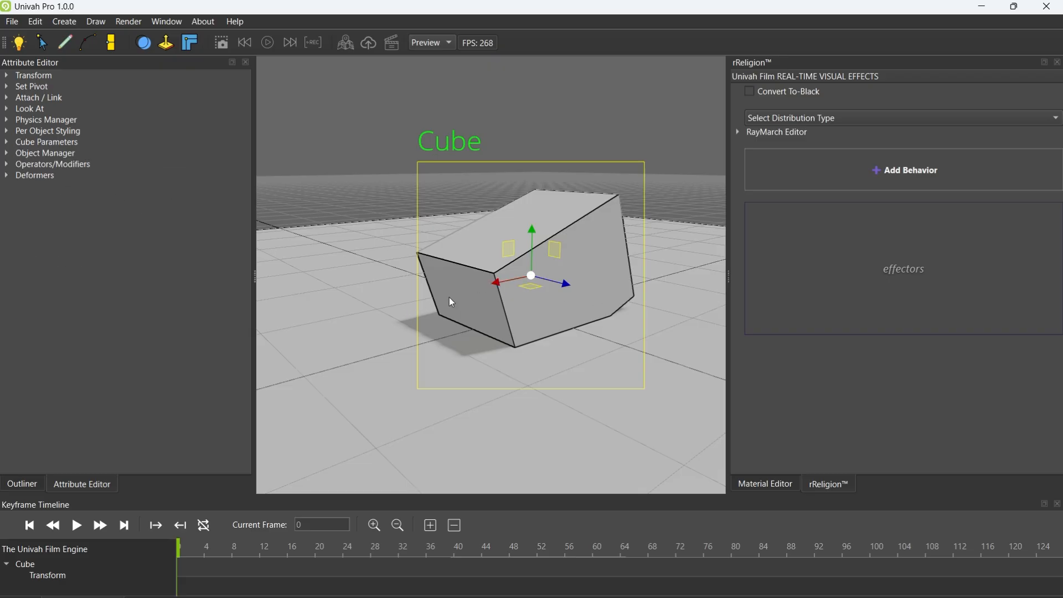
right_click_drag(453, 348, 537, 330)
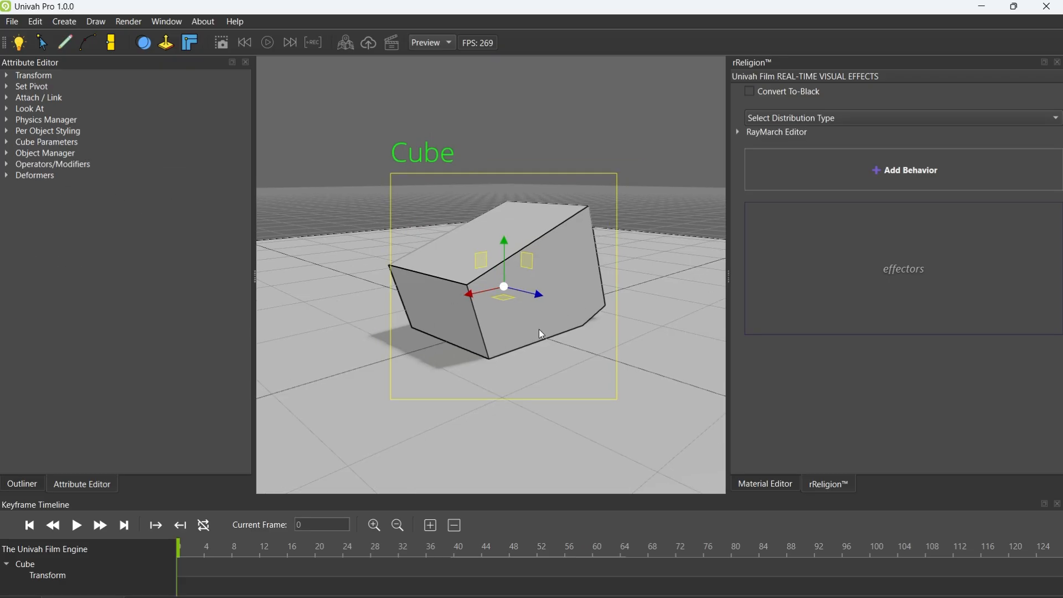
key("Delete")
left_click(506, 337)
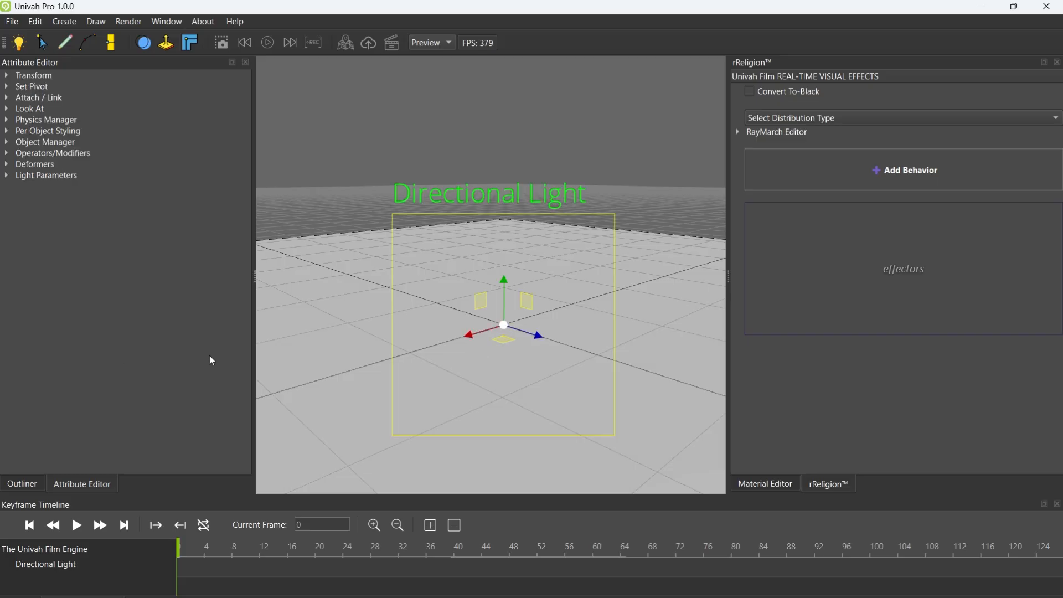
key("Delete")
left_click(501, 327)
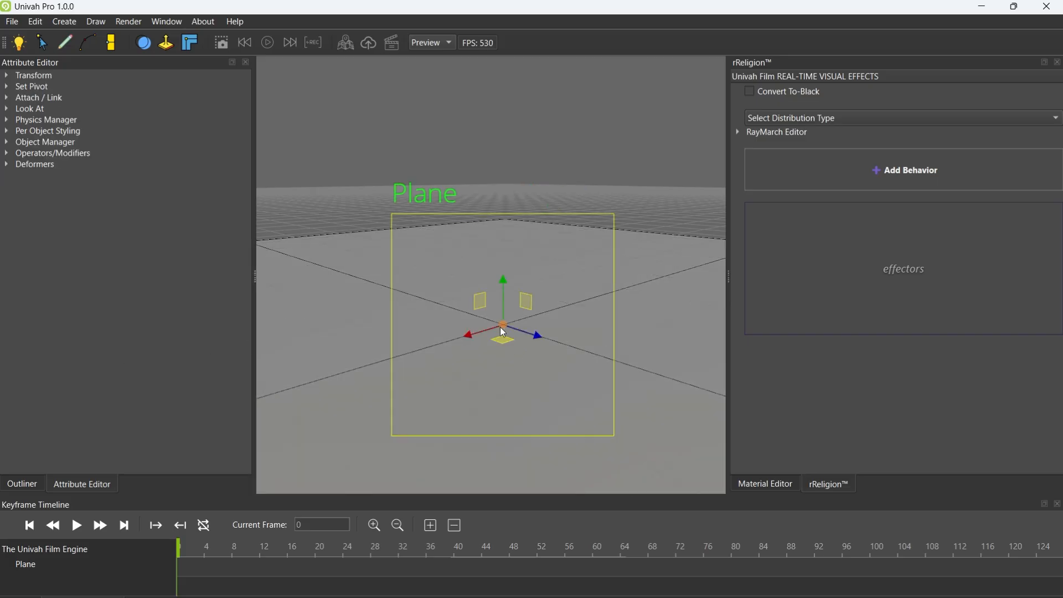
key("Delete")
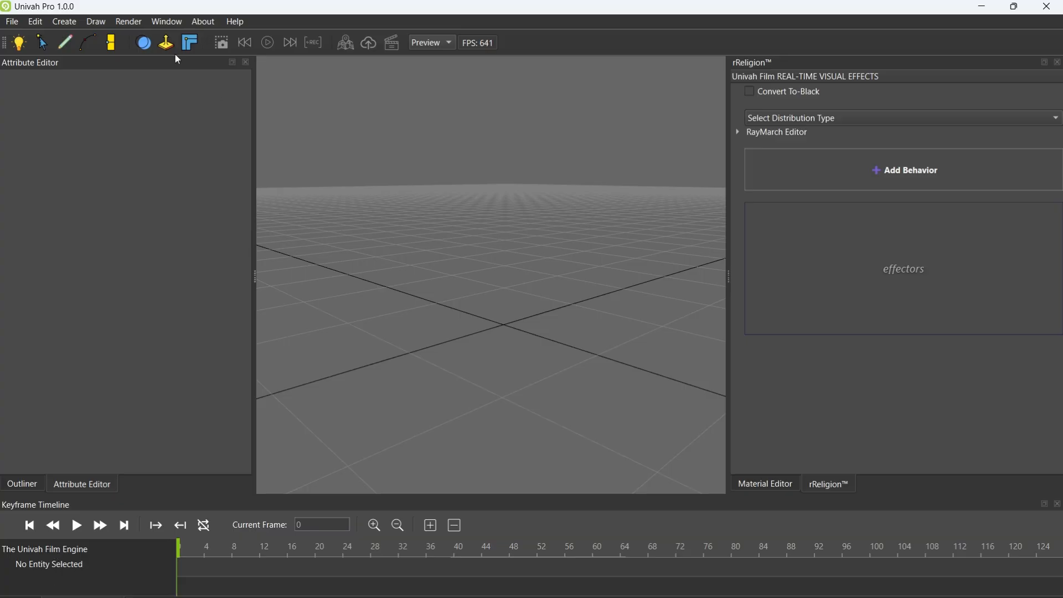
Add an rSphere ray-marched primitive to the empty scene
left_click(65, 22)
mouse_move(99, 56)
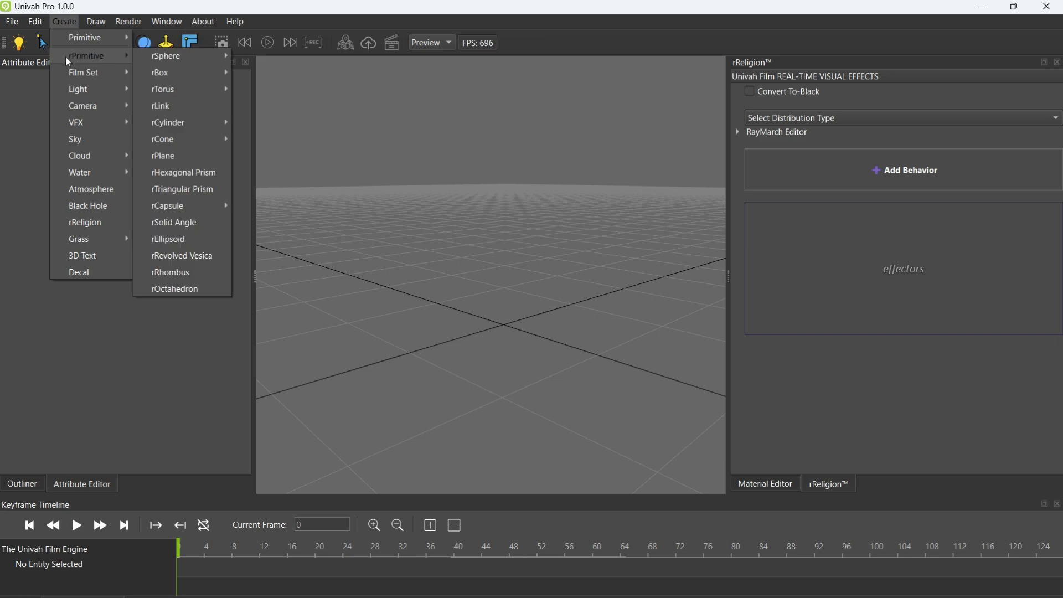
mouse_move(181, 55)
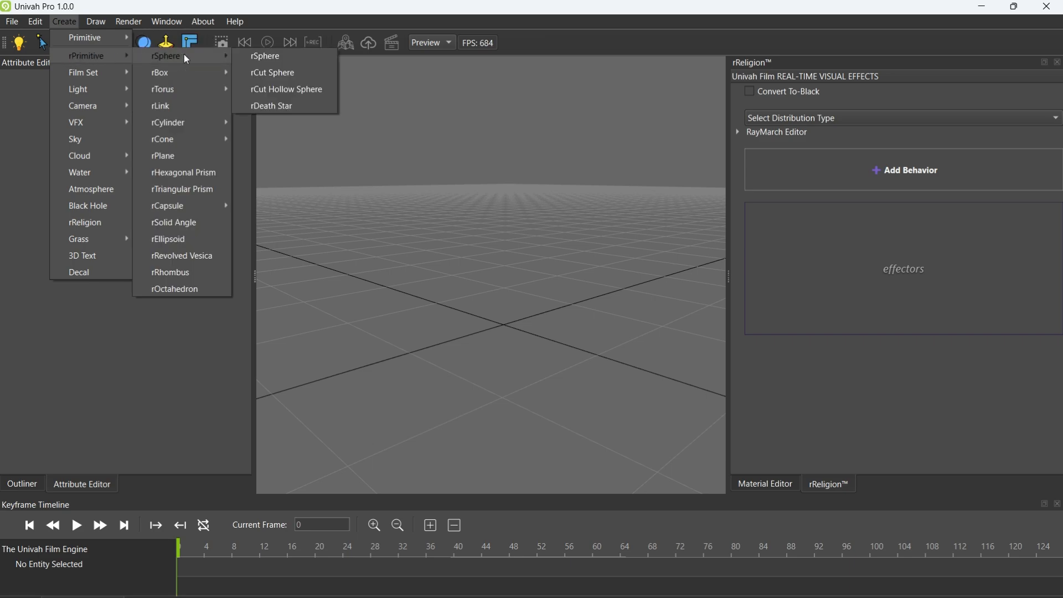
left_click(279, 65)
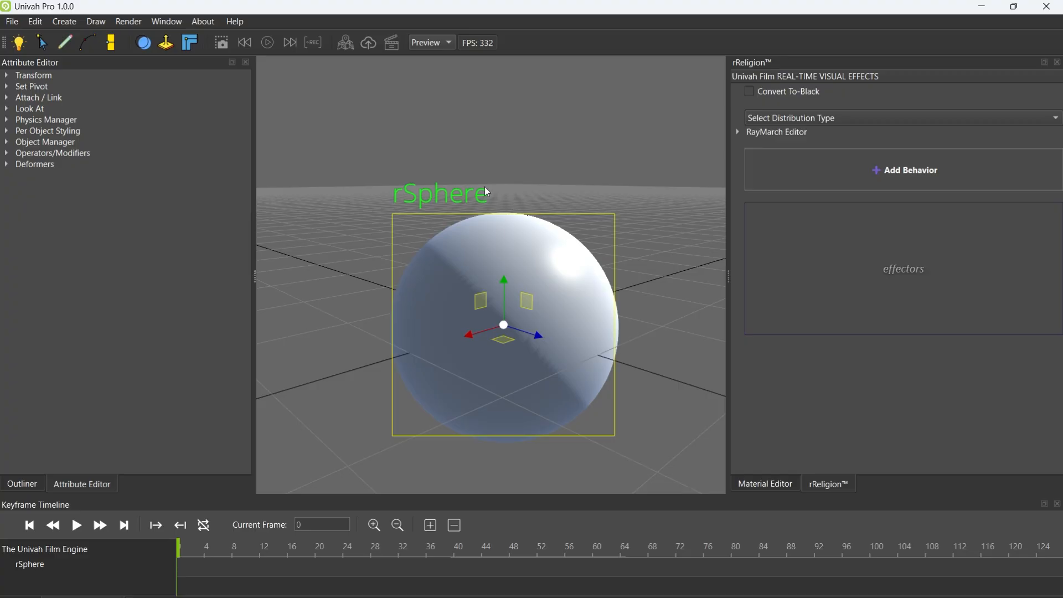
Scale the rSphere up to several times its size
middle_click_drag(567, 265, 460, 244)
middle_click_drag(434, 201, 494, 280)
scroll(497, 281, "down", 5)
key("r")
left_click_drag(441, 291, 654, 209)
Flatten the enlarged rSphere along its vertical axis into a wide disc shape
left_click_drag(439, 245, 442, 279)
middle_click_drag(511, 237, 507, 230)
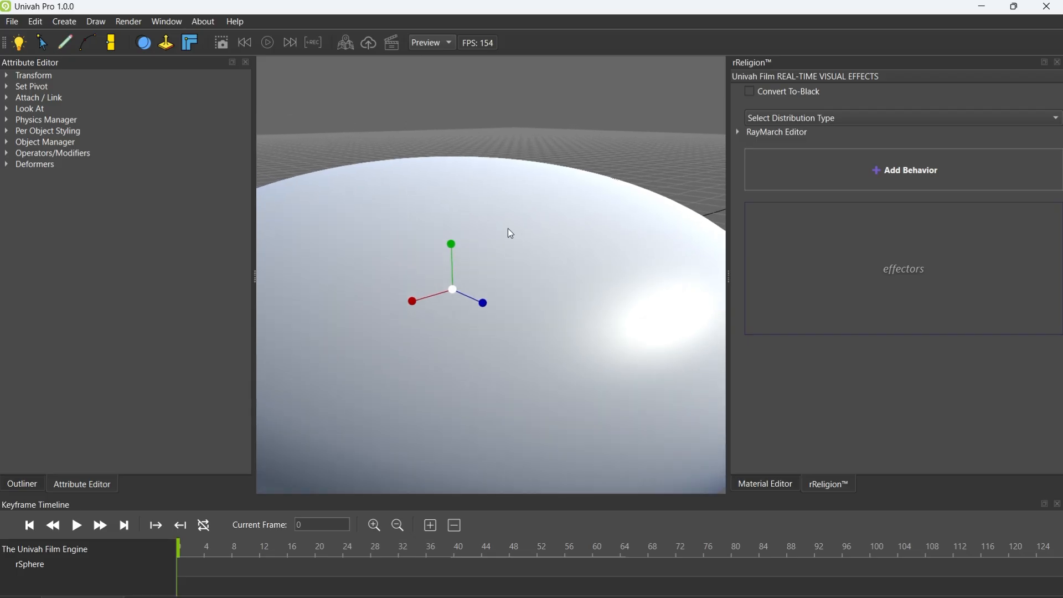
scroll(507, 228, "down", 3)
left_click_drag(457, 203, 459, 232)
middle_click_drag(544, 223, 537, 224)
key("w")
right_click_drag(536, 224, 542, 185)
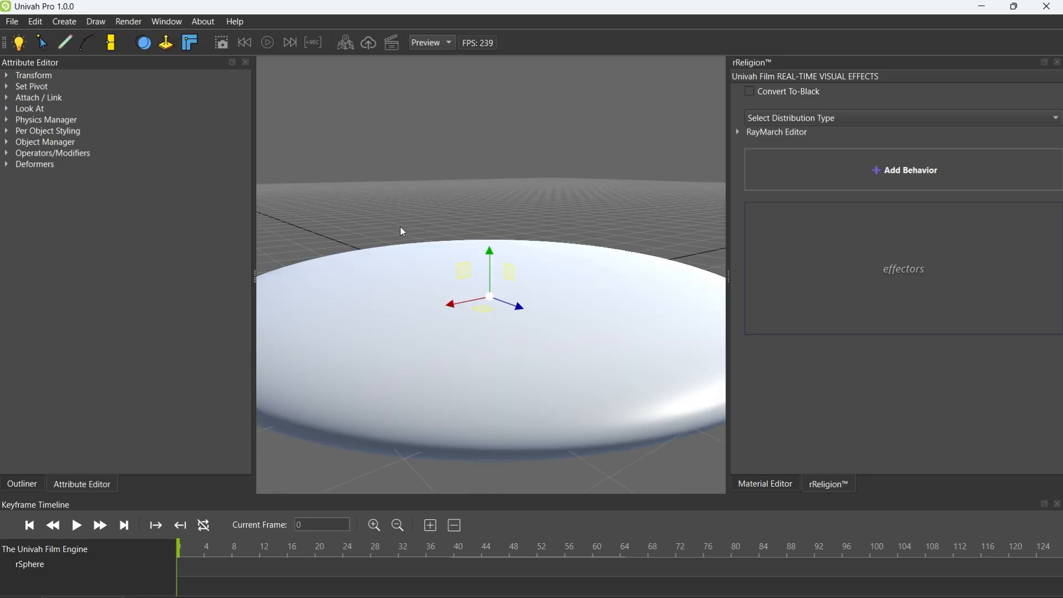
Check the Outliner's object list and the rSphere's entry in the Operators/Modifiers settings
left_click(35, 481)
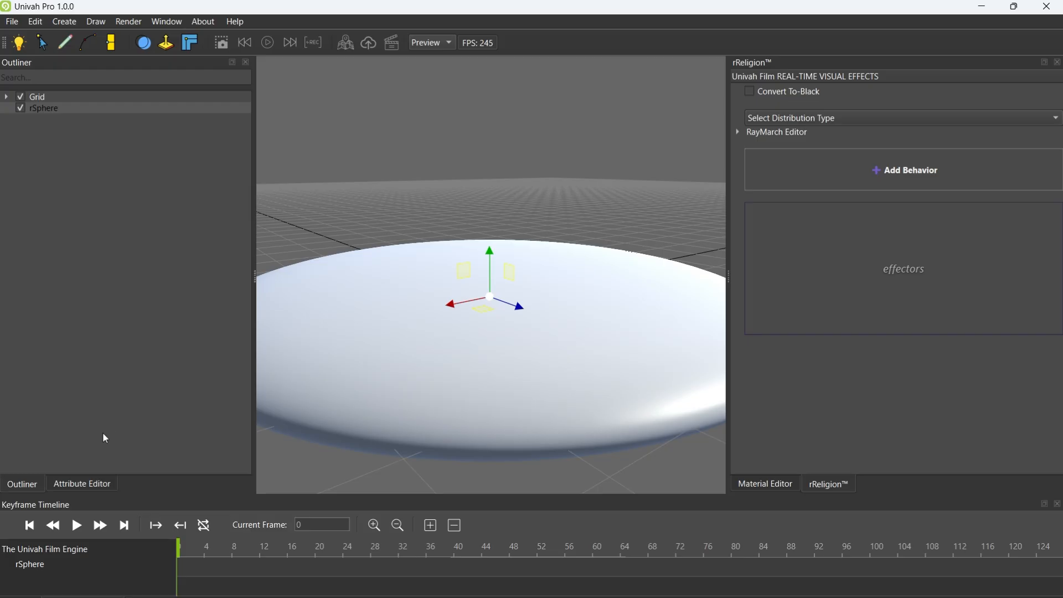
left_click(92, 488)
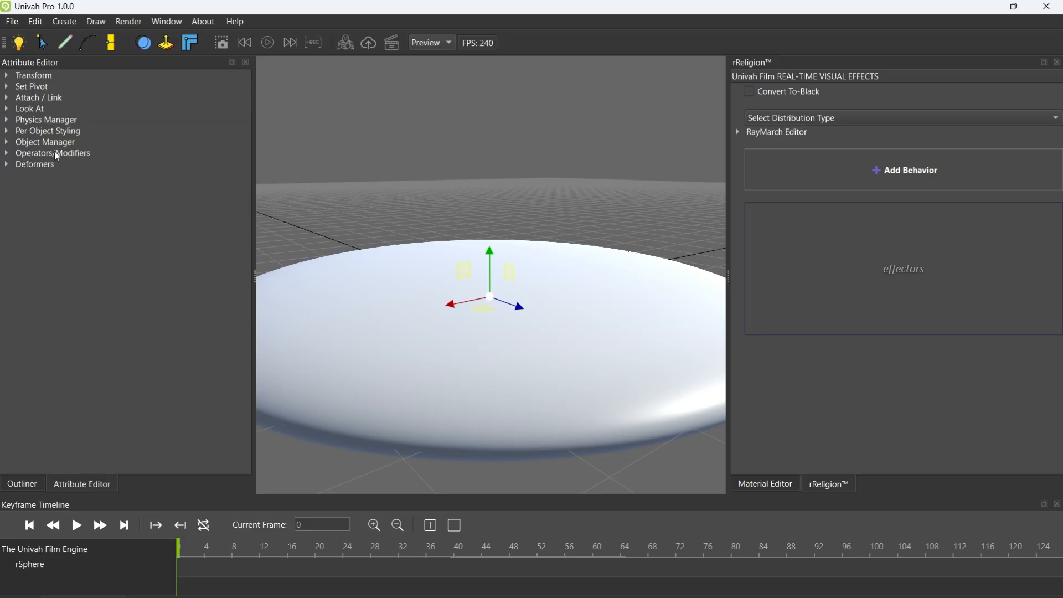
left_click(8, 154)
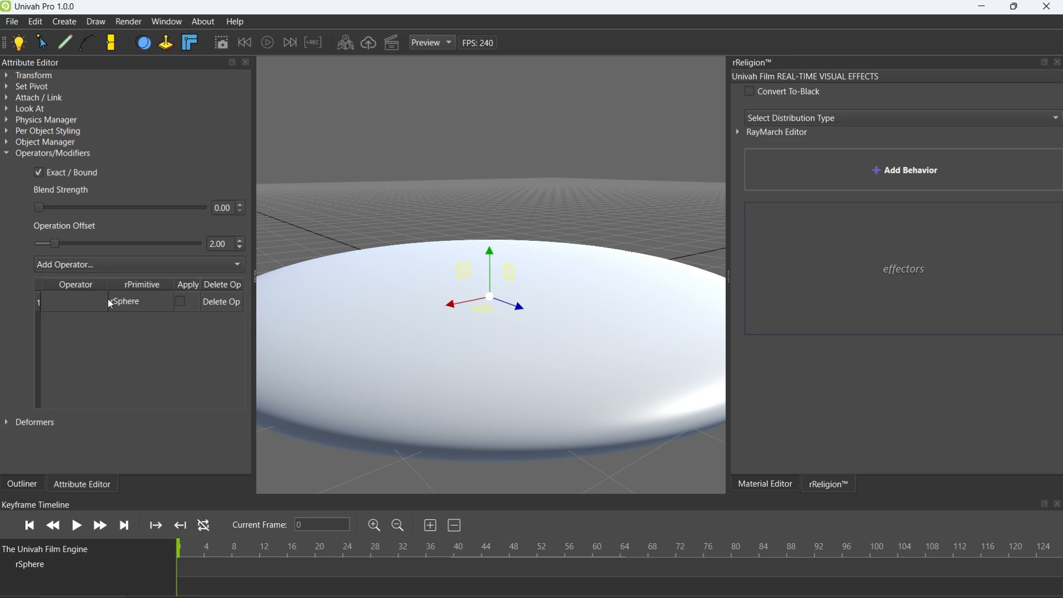
left_click(128, 305)
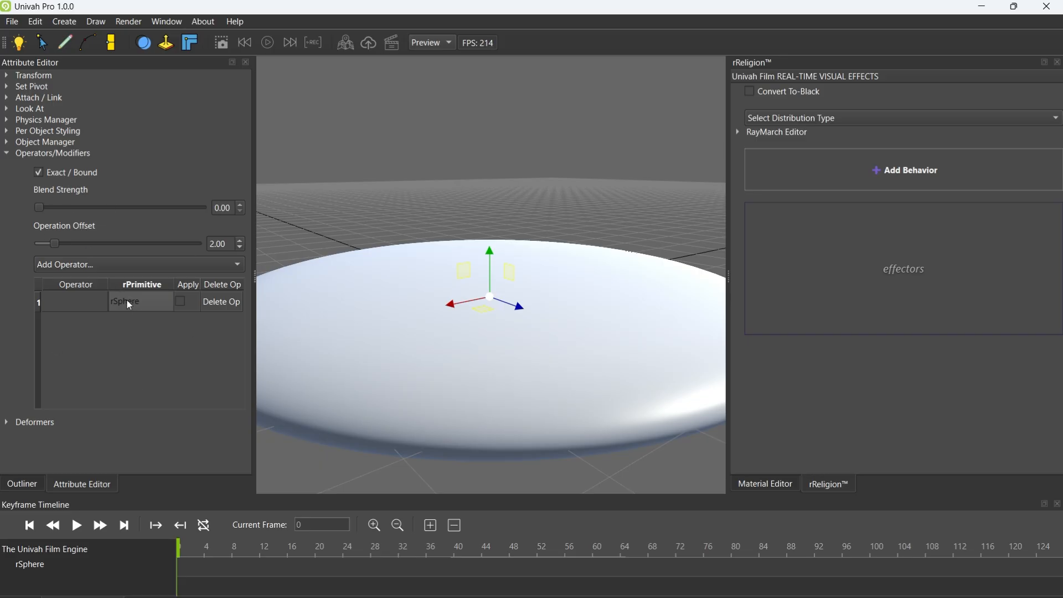
Add a standard cube primitive to the scene and display the Outliner's object list
left_click(64, 21)
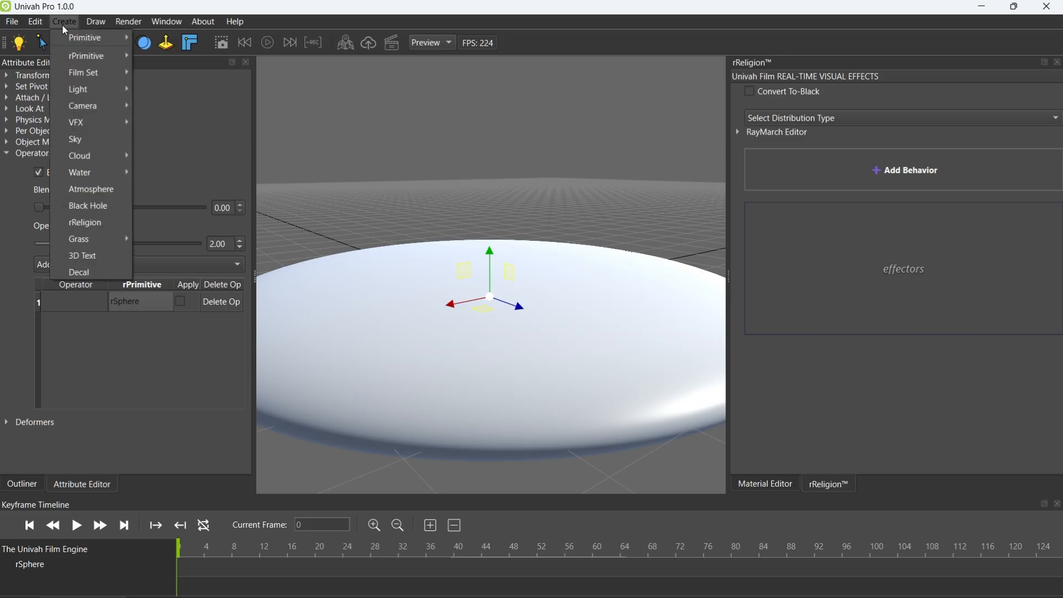
mouse_move(95, 37)
left_click(159, 37)
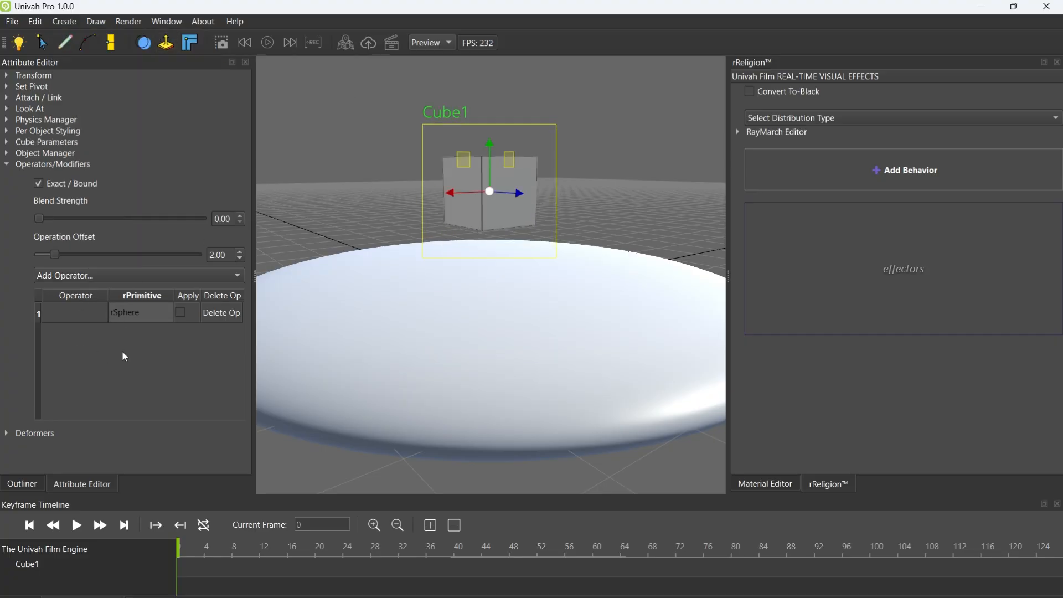
left_click(34, 484)
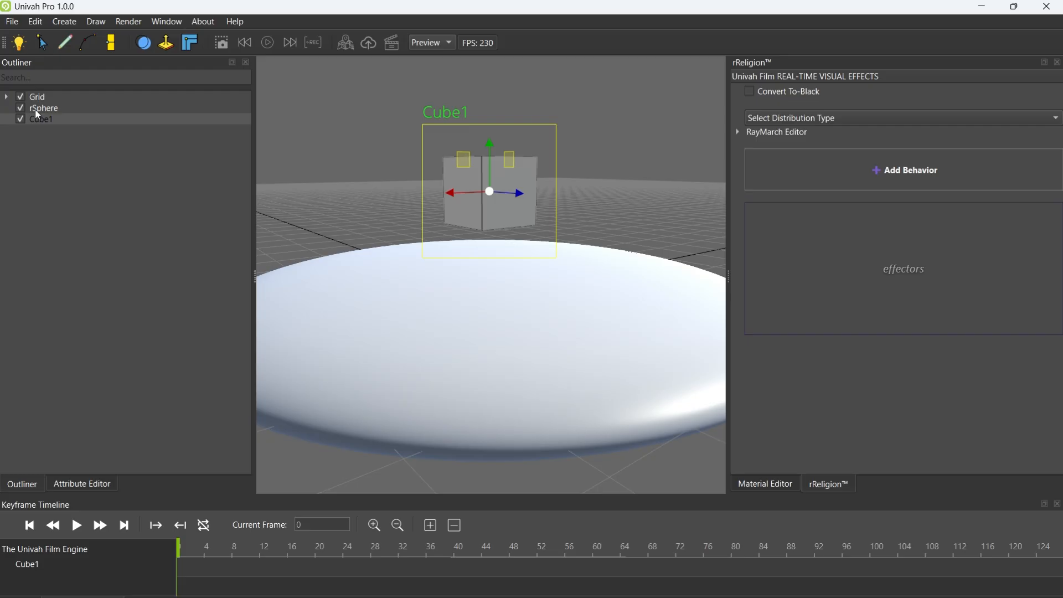
Check the cube's Operators/Modifiers settings, and delete the cube from the scene
left_click(79, 484)
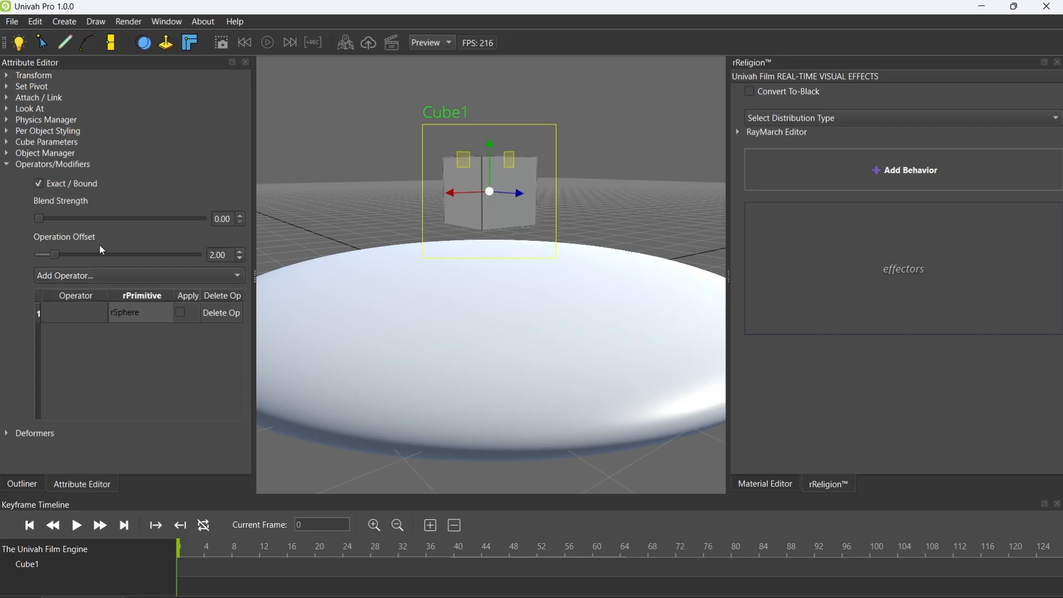
left_click(7, 164)
left_click(6, 164)
right_click_drag(552, 180, 544, 188)
key("Delete")
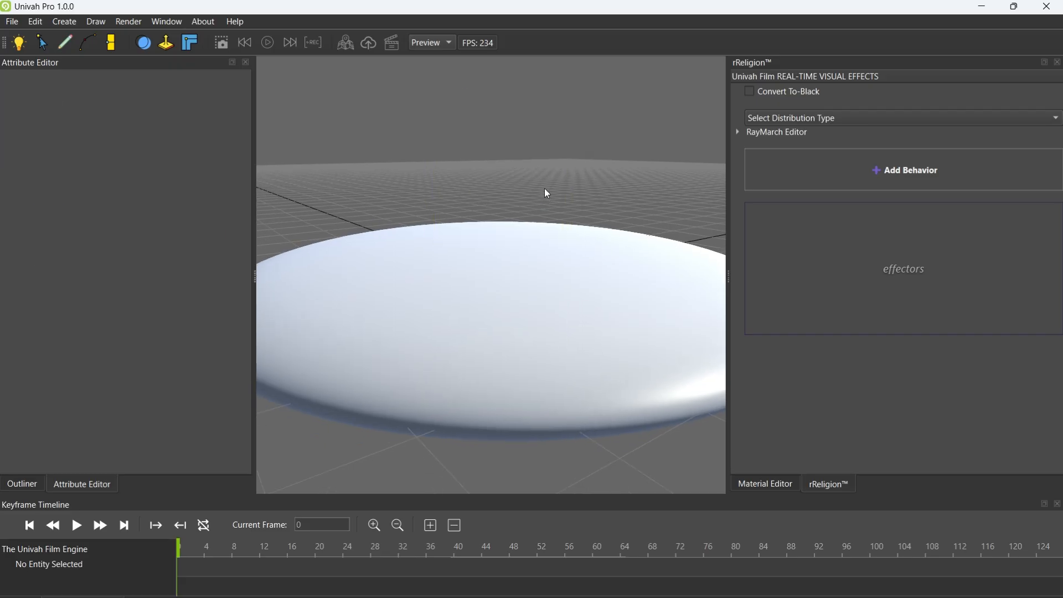
Add a second rSphere and raise it about 1.26 units along Y out of the flattened disc
left_click(22, 483)
left_click(65, 106)
left_click(64, 21)
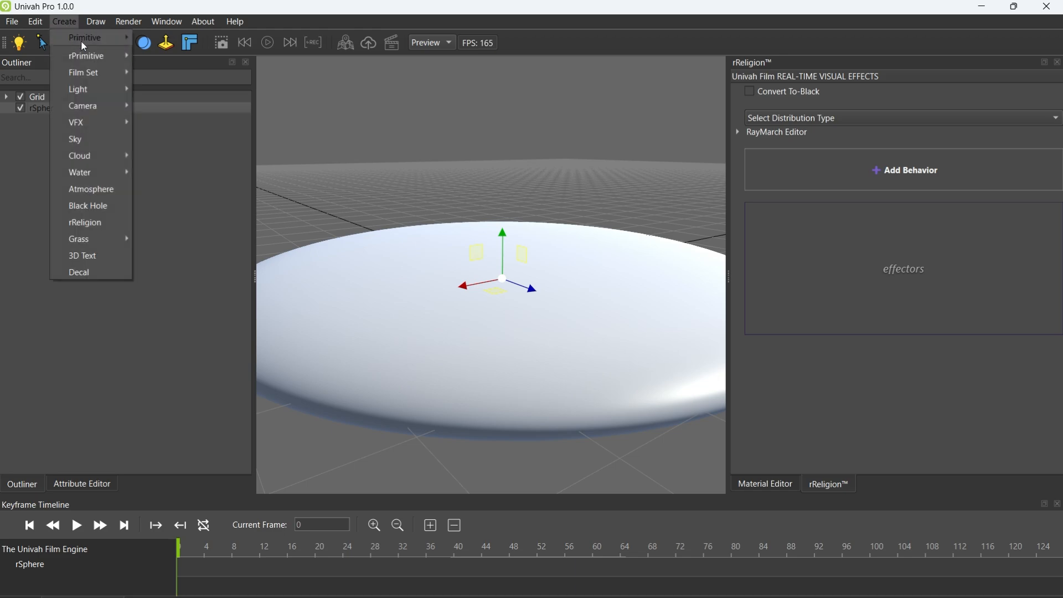
mouse_move(110, 52)
mouse_move(205, 57)
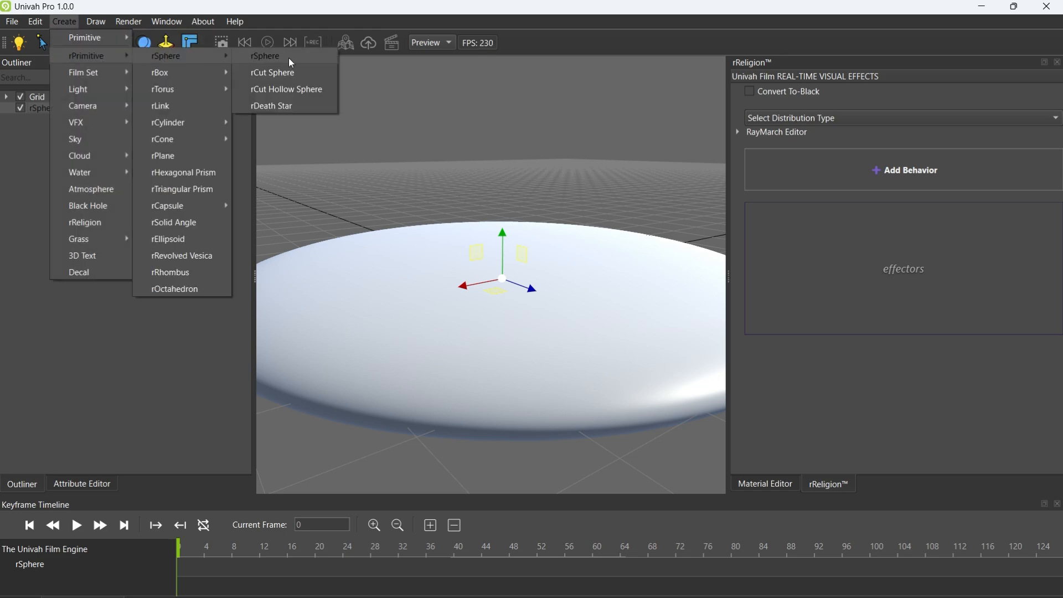
left_click(289, 58)
left_click_drag(503, 248, 510, 205)
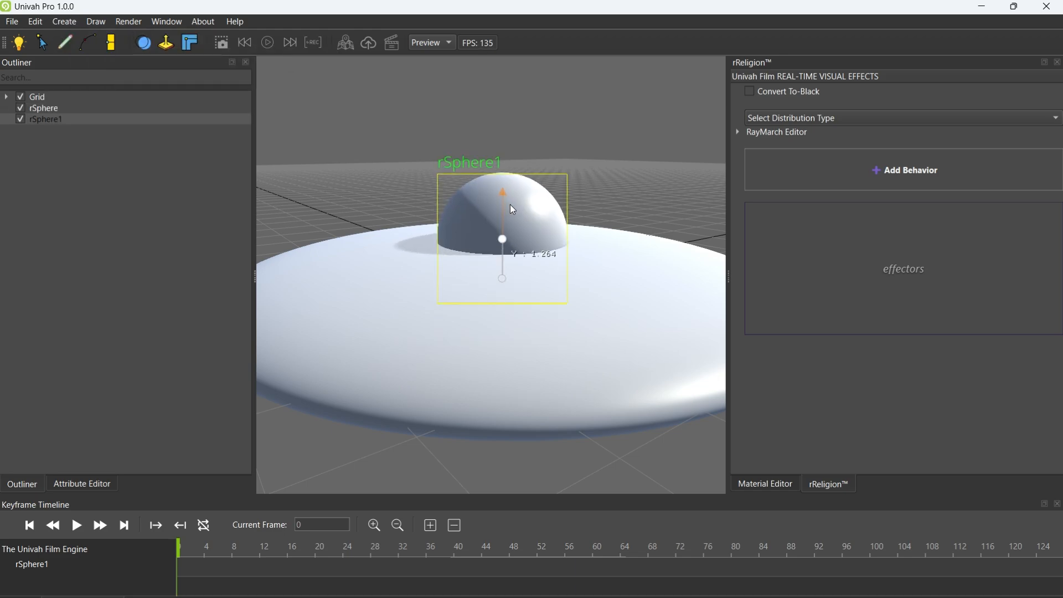
Shift the second rSphere sideways over the disc and adjust its height so it protrudes as a dome
left_click_drag(523, 241, 604, 270)
middle_click_drag(503, 304, 517, 298)
left_click_drag(539, 237, 518, 213)
mouse_move(543, 295)
right_mouse_down()
mouse_move(532, 273)
mouse_move(540, 291)
right_mouse_up()
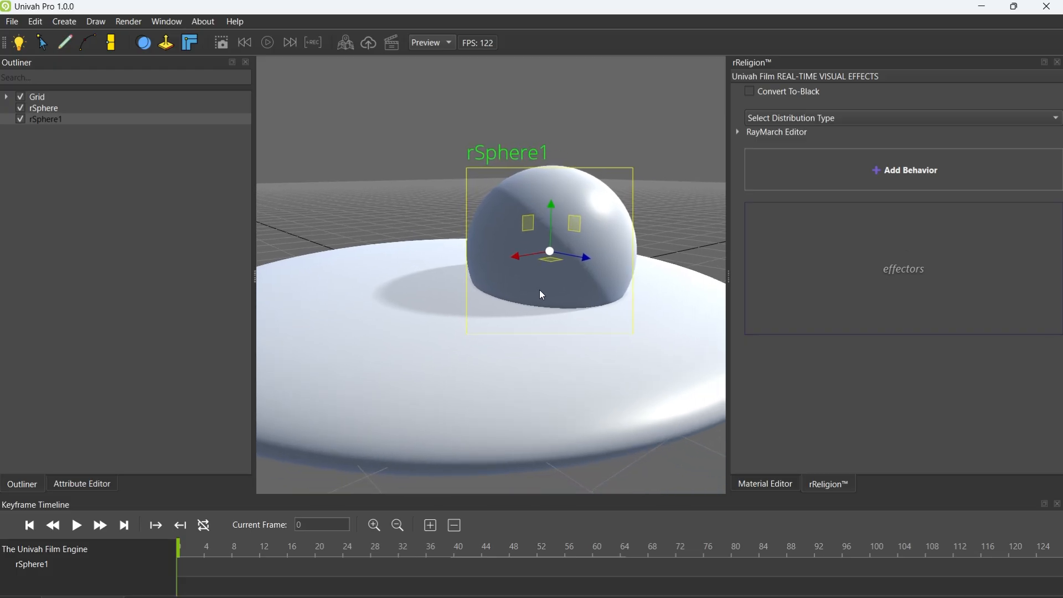
Assign the Sm Union operator to both the second rSphere and the original disc rSphere
left_click(83, 483)
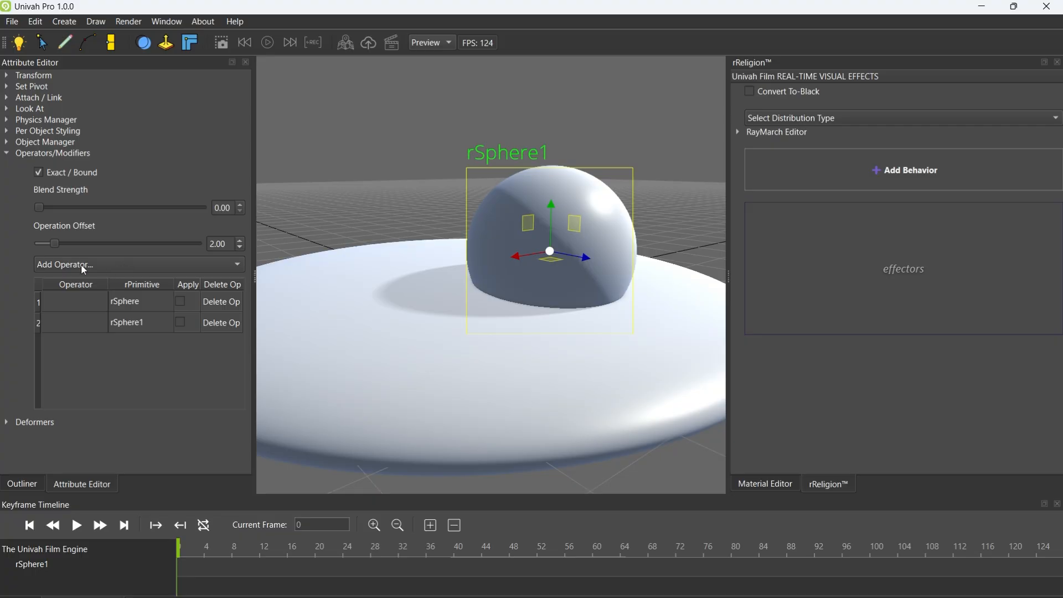
left_click(119, 265)
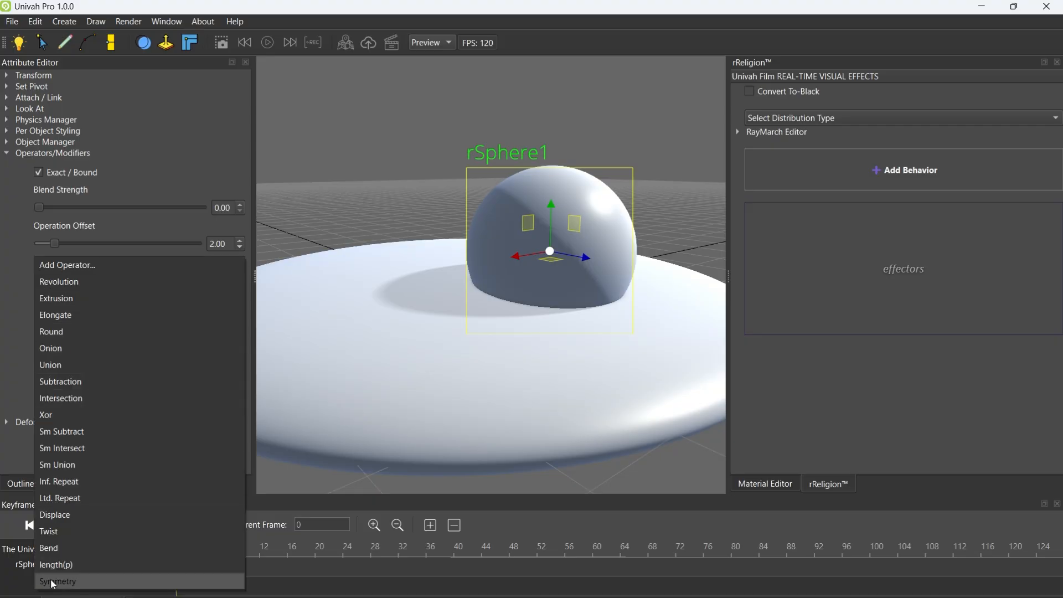
left_click(2, 344)
left_click(125, 301)
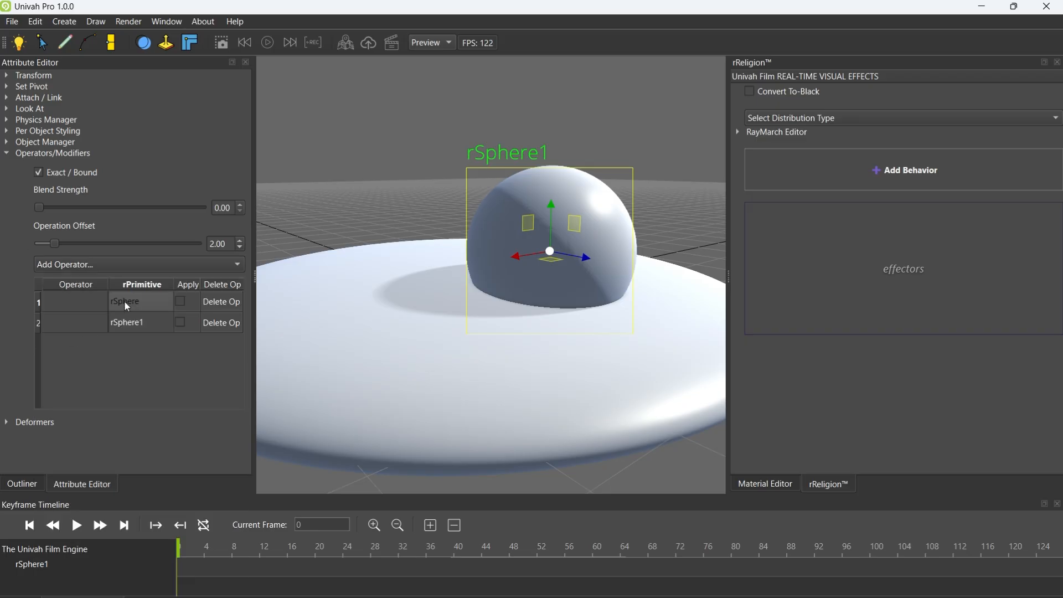
left_click(125, 326)
left_click(114, 261)
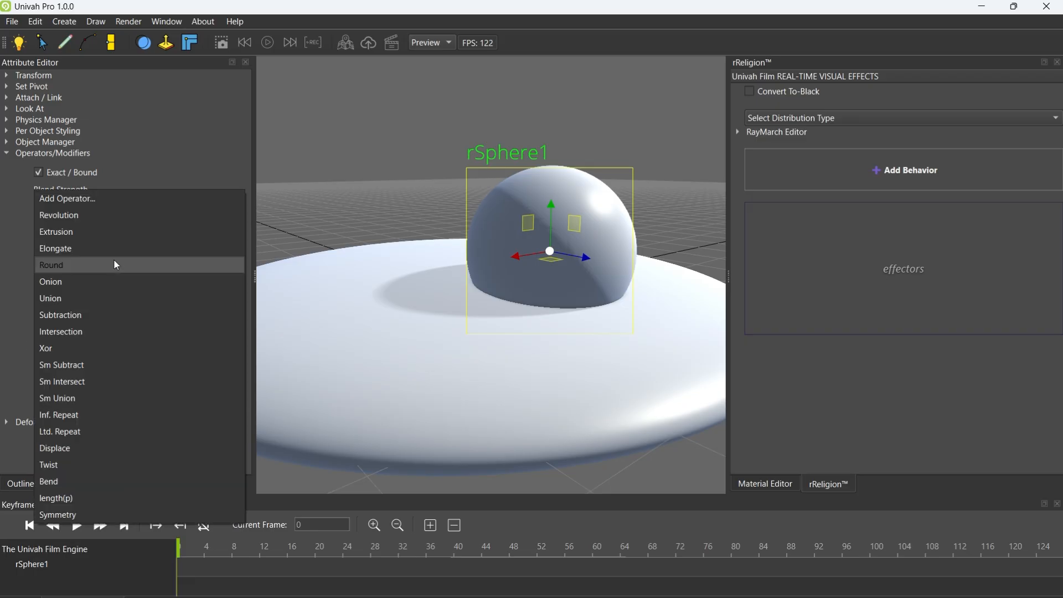
left_click(65, 398)
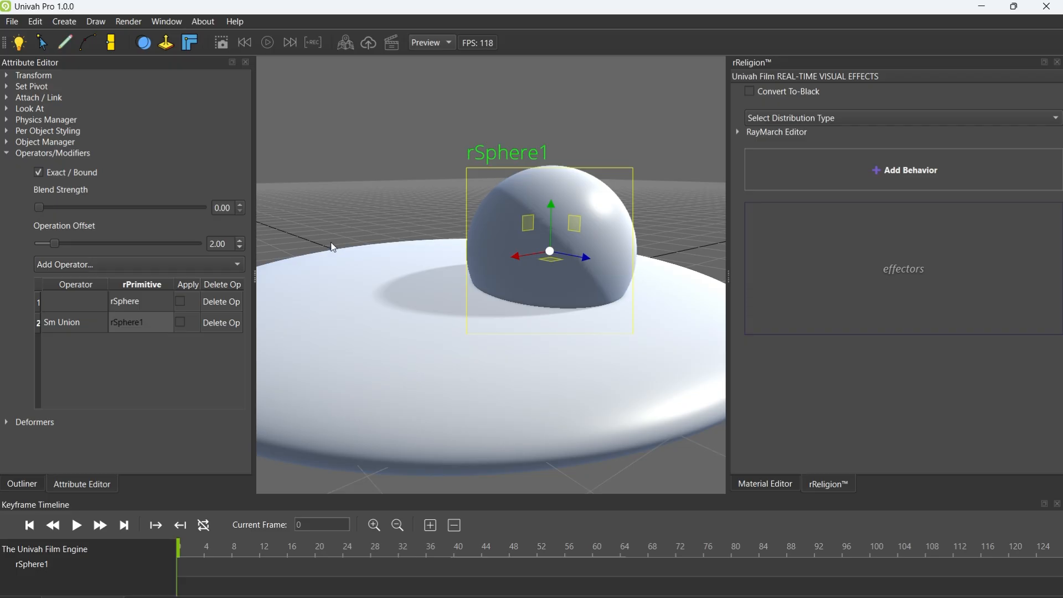
left_click(114, 308)
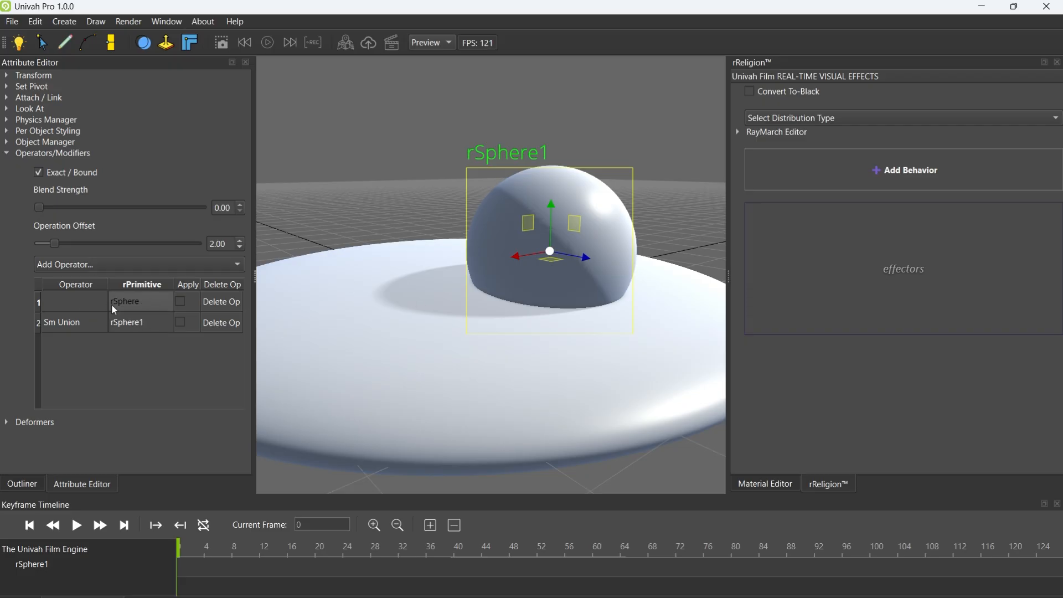
left_click(99, 263)
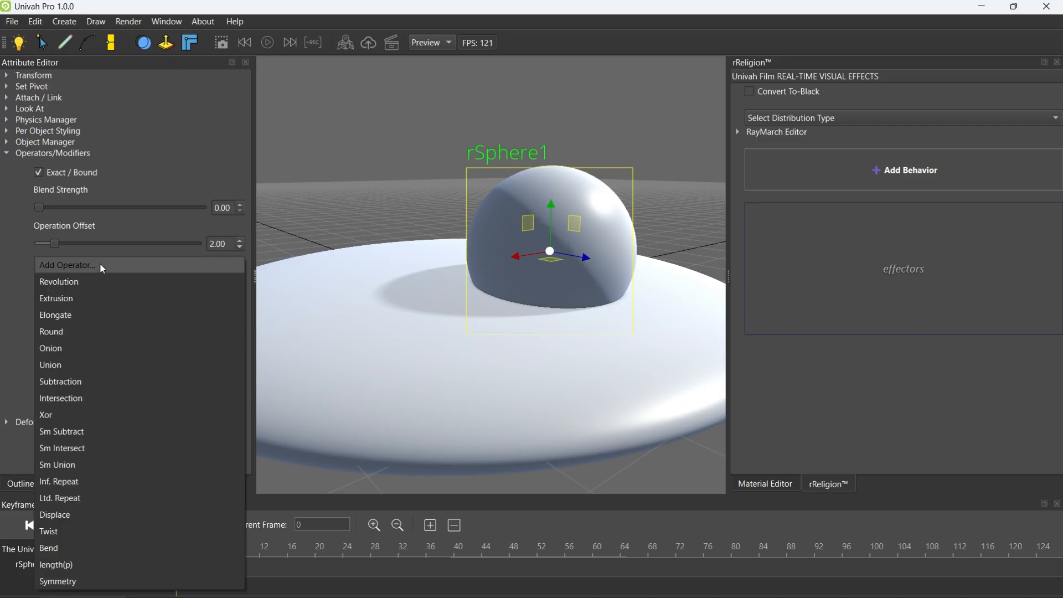
left_click(69, 467)
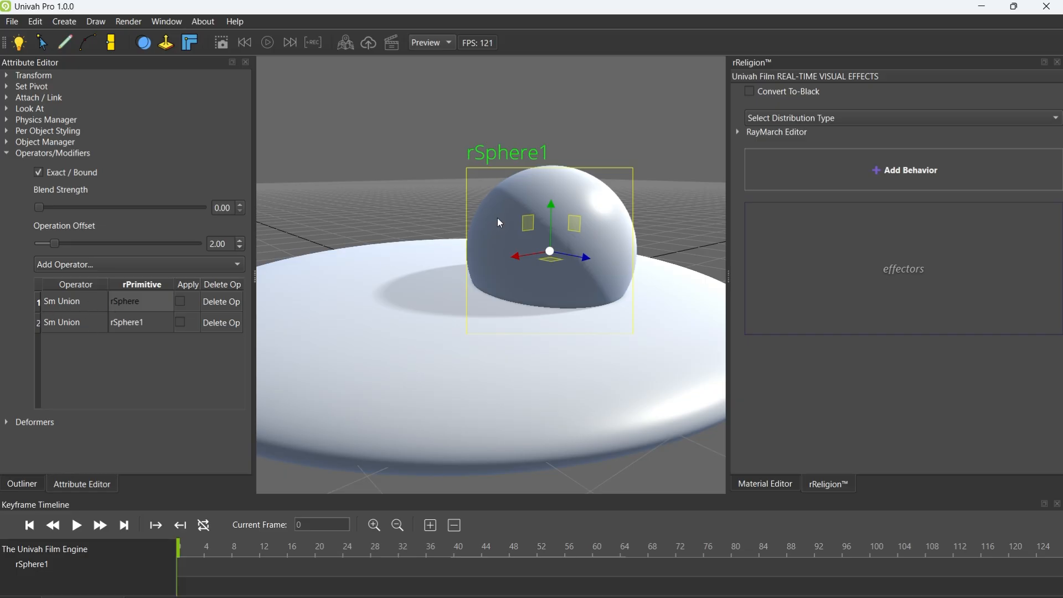
Nudge the second rSphere upward and apply the Sm Union operators of both rSpheres
mouse_move(553, 226)
left_mouse_down()
mouse_move(545, 147)
mouse_move(530, 134)
mouse_move(521, 277)
mouse_move(537, 221)
mouse_move(540, 235)
left_mouse_up()
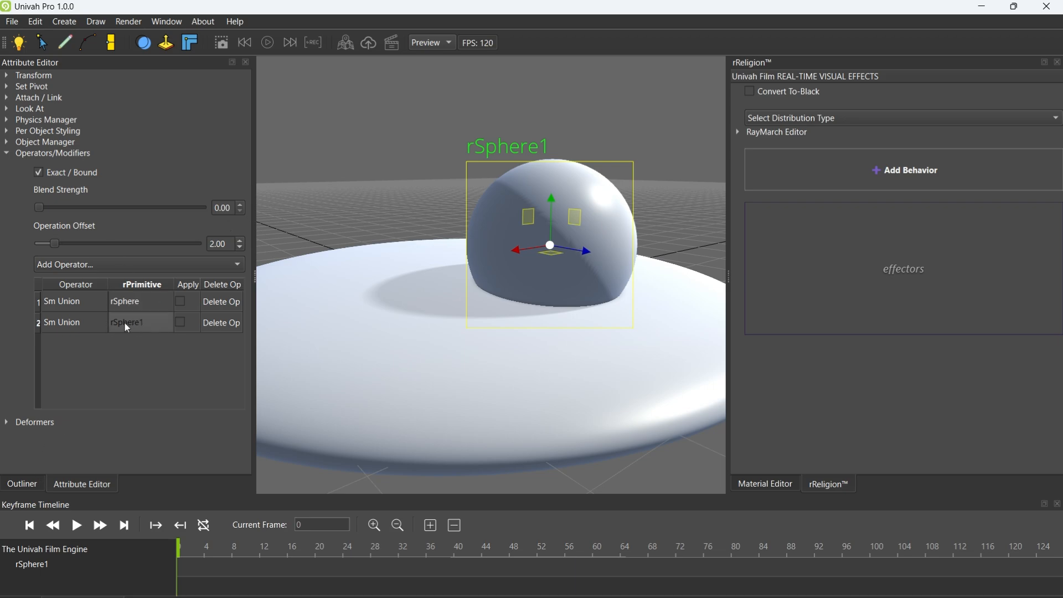
left_click(23, 484)
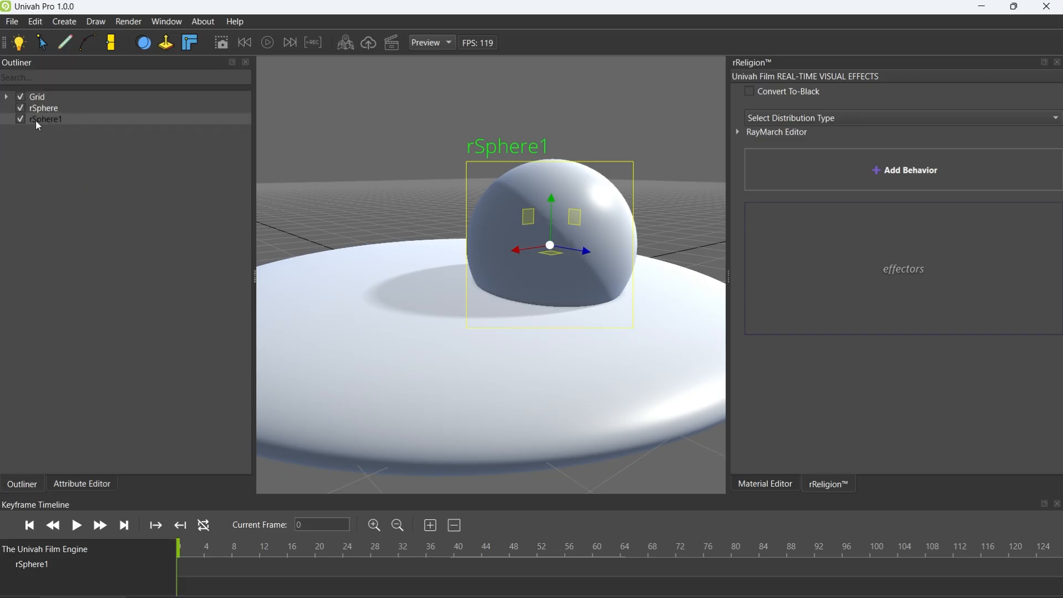
left_click(100, 485)
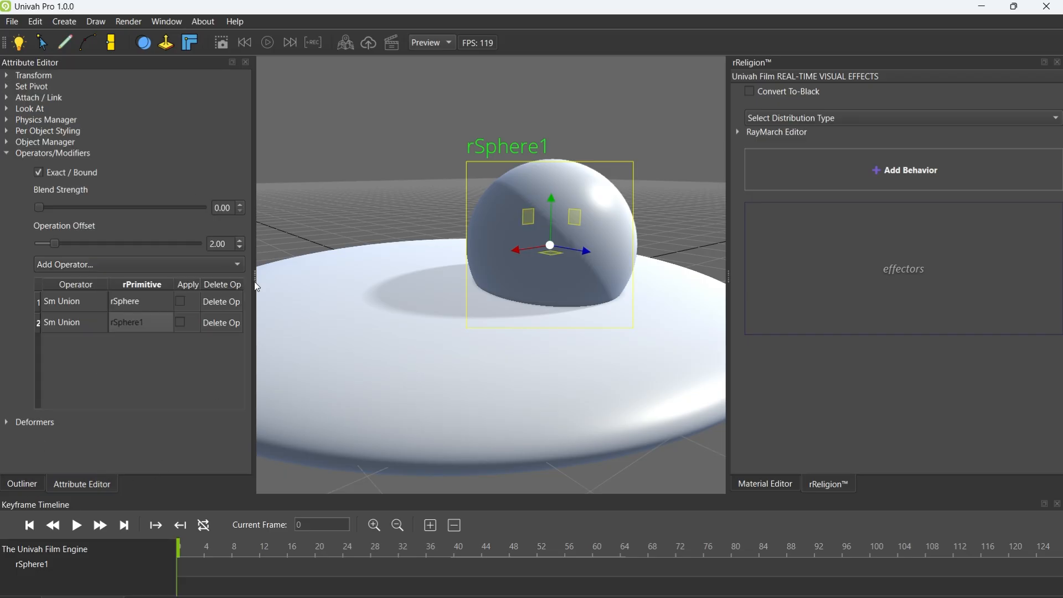
left_click(180, 302)
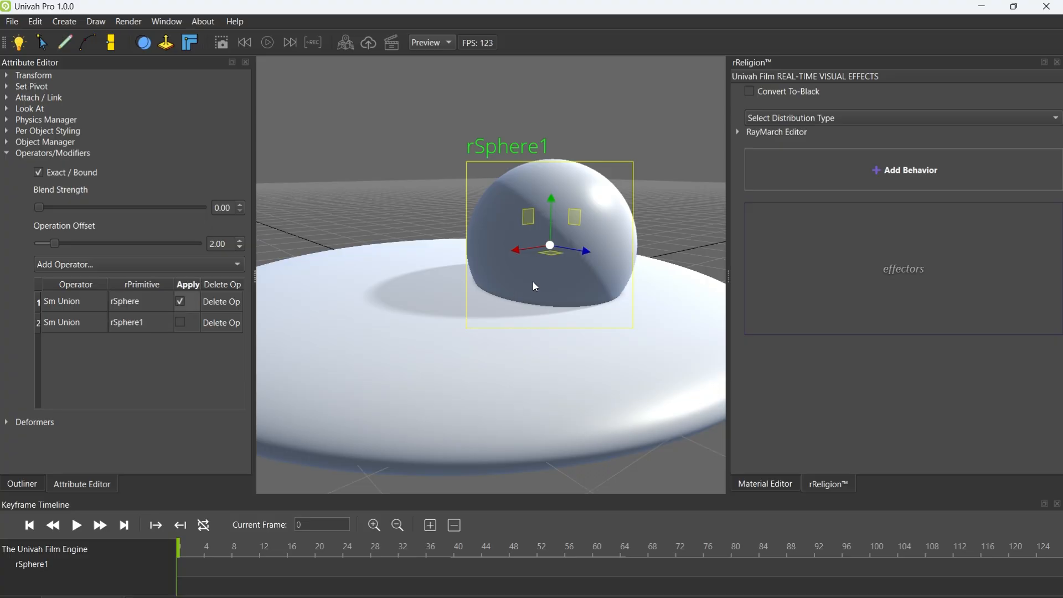
left_click(121, 324)
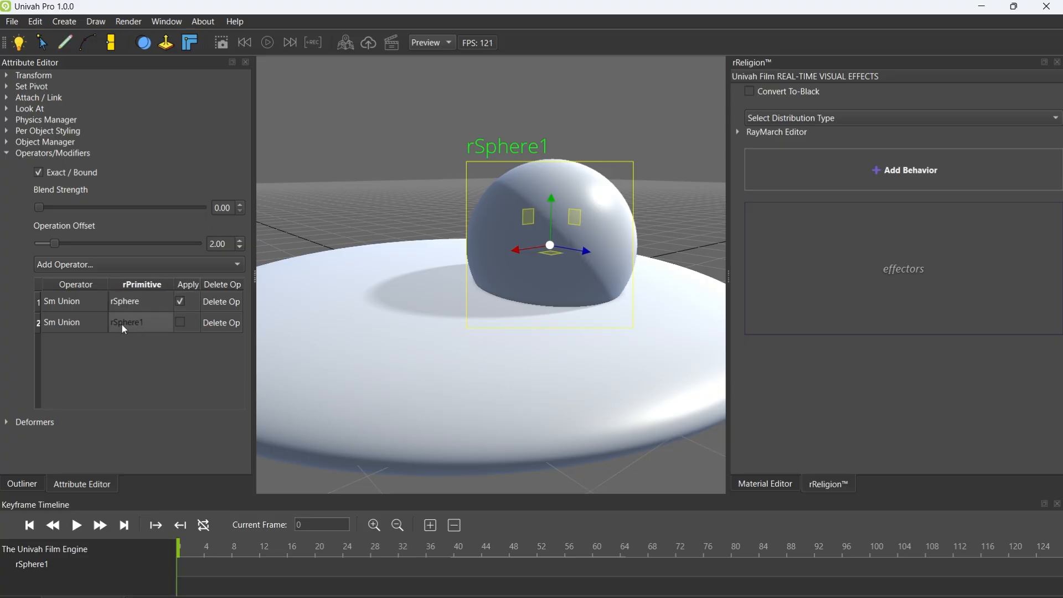
left_click(178, 324)
Set the second rSphere's Blend Strength to 0.77 and move it vertically against the disc to test the blend
left_click_drag(551, 222, 538, 256)
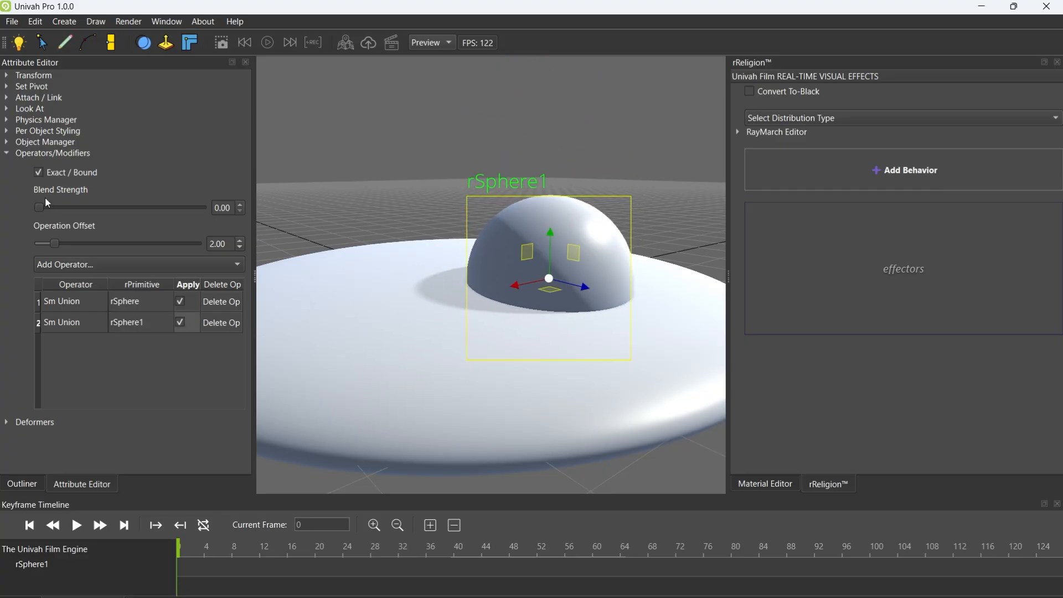
left_click_drag(39, 207, 64, 207)
left_click_drag(562, 252, 554, 204)
Add a standard sphere primitive and place it beside the dome above the disc for comparison
left_click(64, 21)
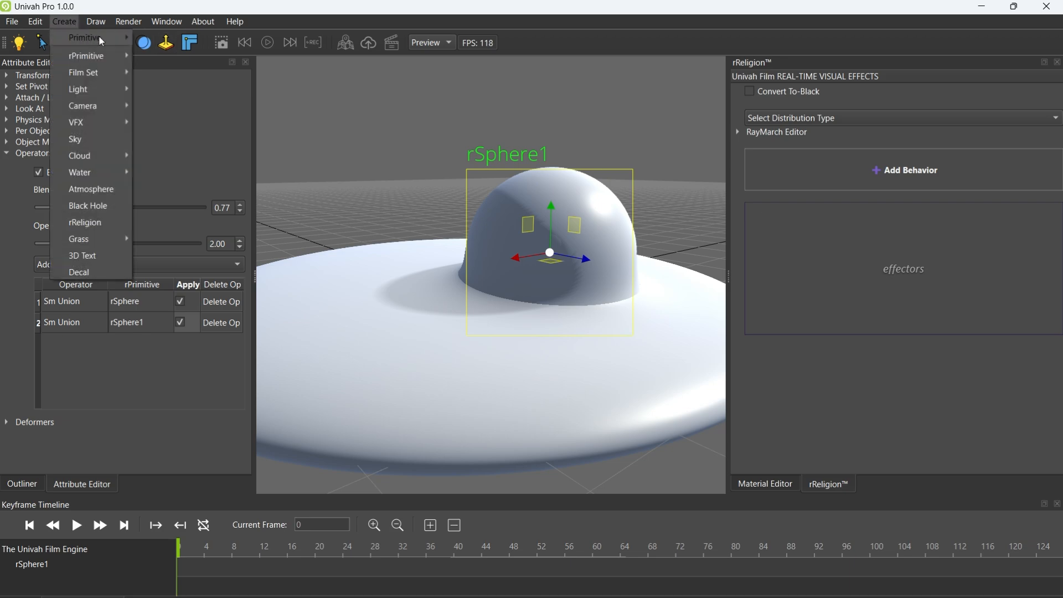
mouse_move(97, 37)
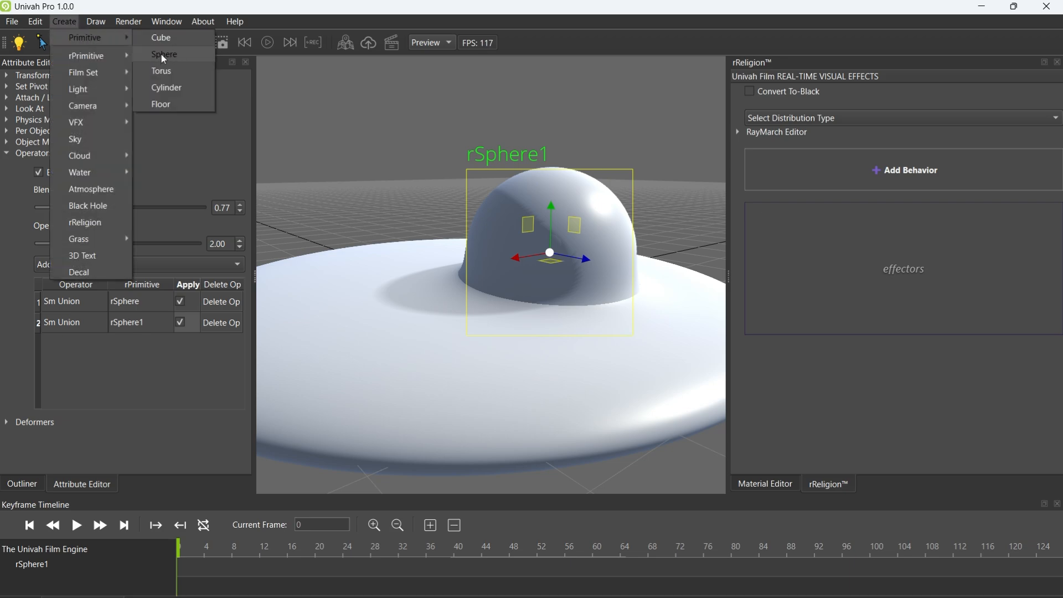
left_click(161, 54)
left_click_drag(464, 262, 332, 241)
left_click_drag(399, 230, 418, 234)
left_click_drag(393, 179, 374, 93)
mouse_move(372, 138)
left_mouse_down()
mouse_move(352, 127)
mouse_move(368, 244)
mouse_move(366, 145)
mouse_move(375, 223)
mouse_move(358, 145)
left_mouse_up()
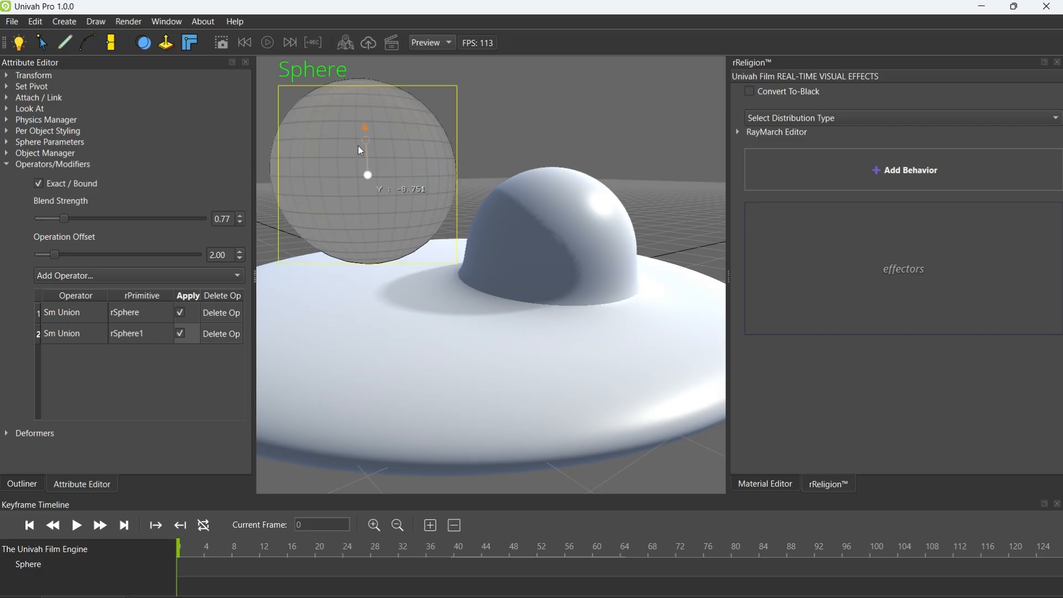
Set the second rSphere's Blend Strength to 1.00 and reposition it on the disc
left_click(566, 230)
left_click_drag(553, 228, 546, 229)
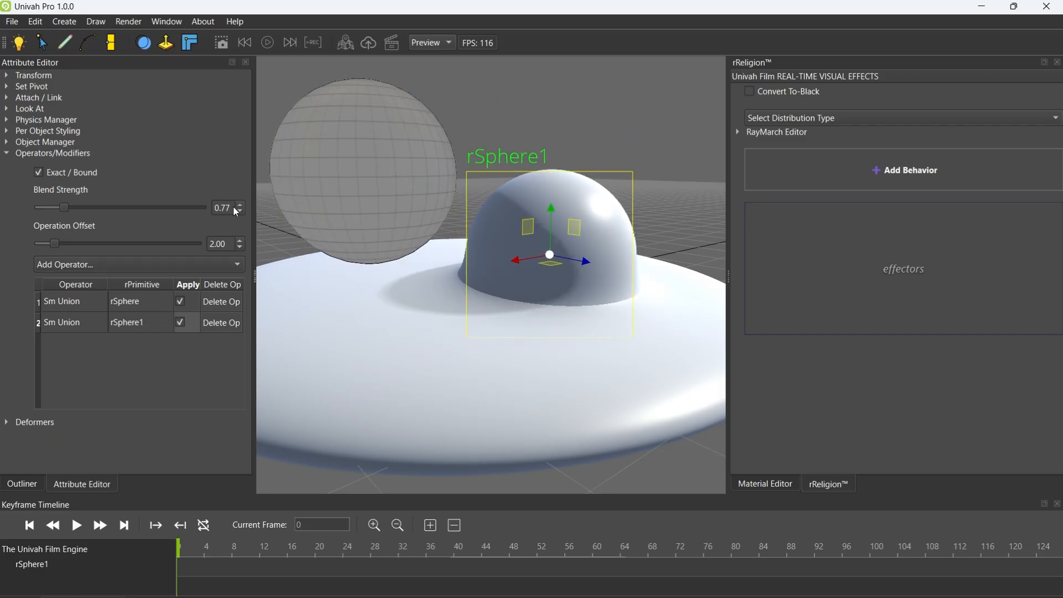
left_click_drag(65, 208, 74, 207)
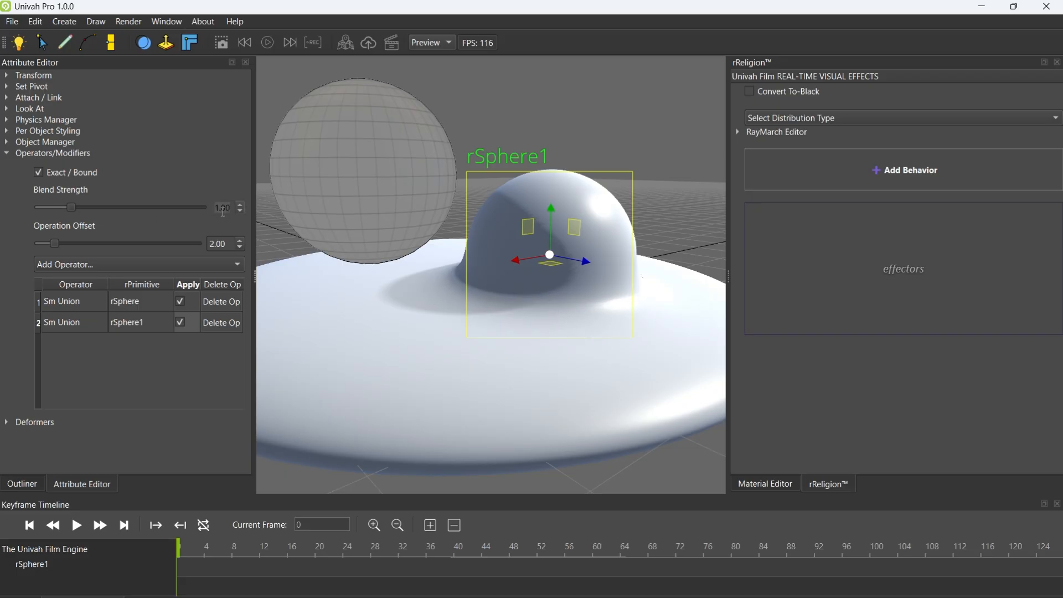
mouse_move(550, 255)
left_mouse_down()
mouse_move(442, 273)
mouse_move(508, 303)
mouse_move(481, 300)
mouse_move(500, 307)
mouse_move(426, 286)
mouse_move(534, 270)
mouse_move(545, 248)
mouse_move(521, 163)
mouse_move(536, 244)
mouse_move(470, 228)
mouse_move(552, 261)
left_mouse_up()
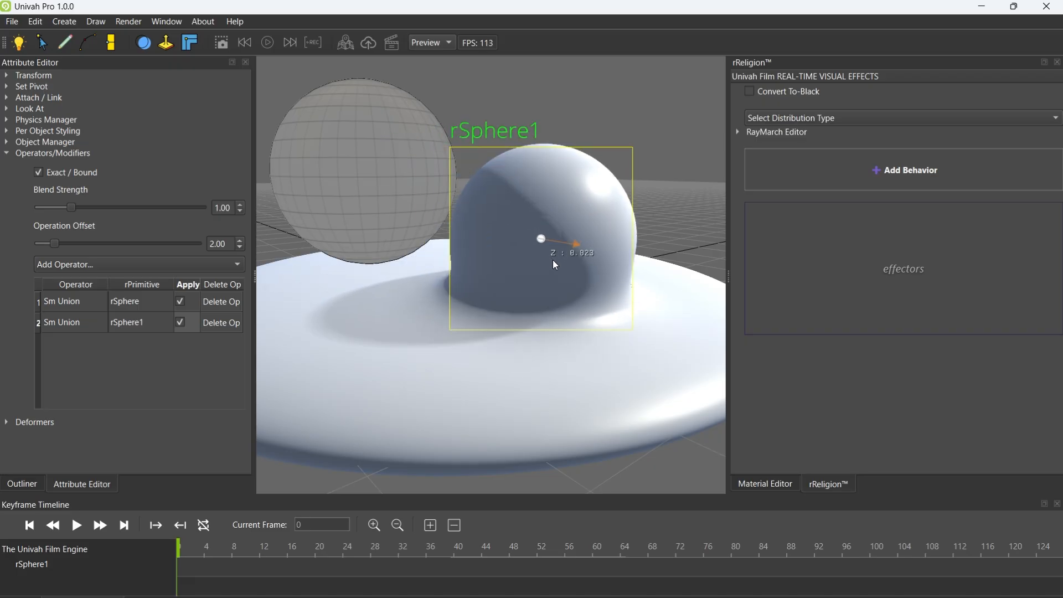
Set the second rSphere's Operation Offset to 4.65, pull it up from the disc and lower it partway back
left_click_drag(51, 248, 74, 243)
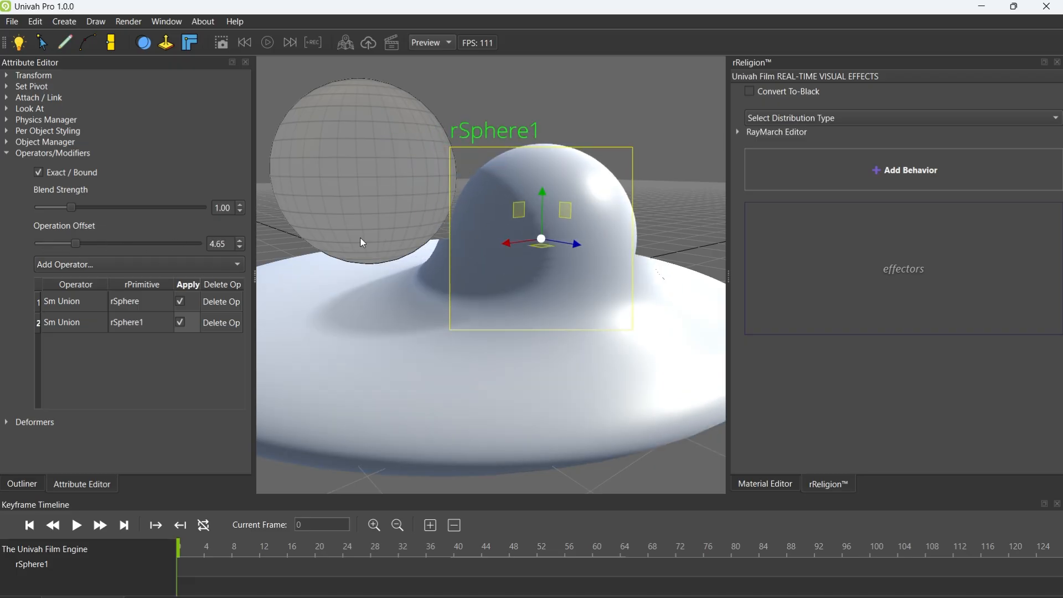
left_click_drag(546, 214, 549, 112)
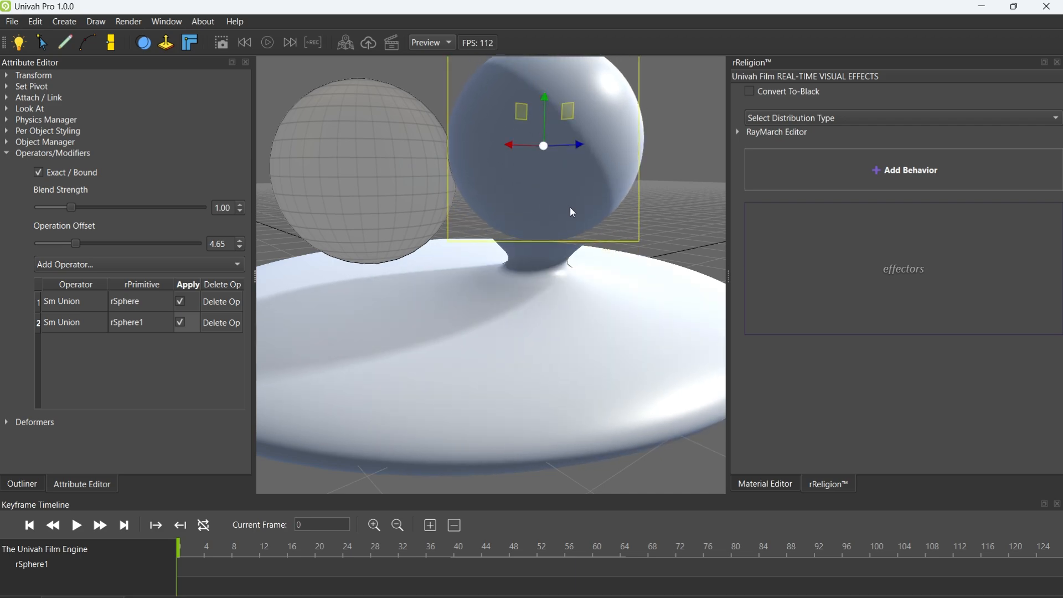
mouse_move(563, 236)
middle_mouse_down()
mouse_move(560, 267)
mouse_move(553, 232)
middle_mouse_up()
middle_click_drag(367, 233, 363, 240)
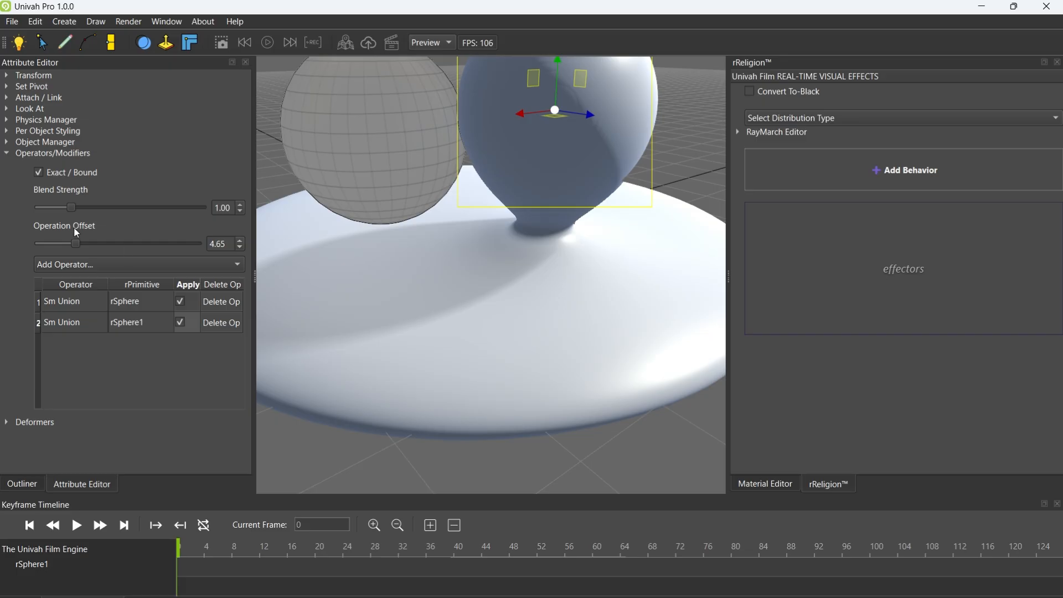
mouse_move(557, 98)
left_mouse_down()
mouse_move(557, 71)
mouse_move(553, 118)
left_mouse_up()
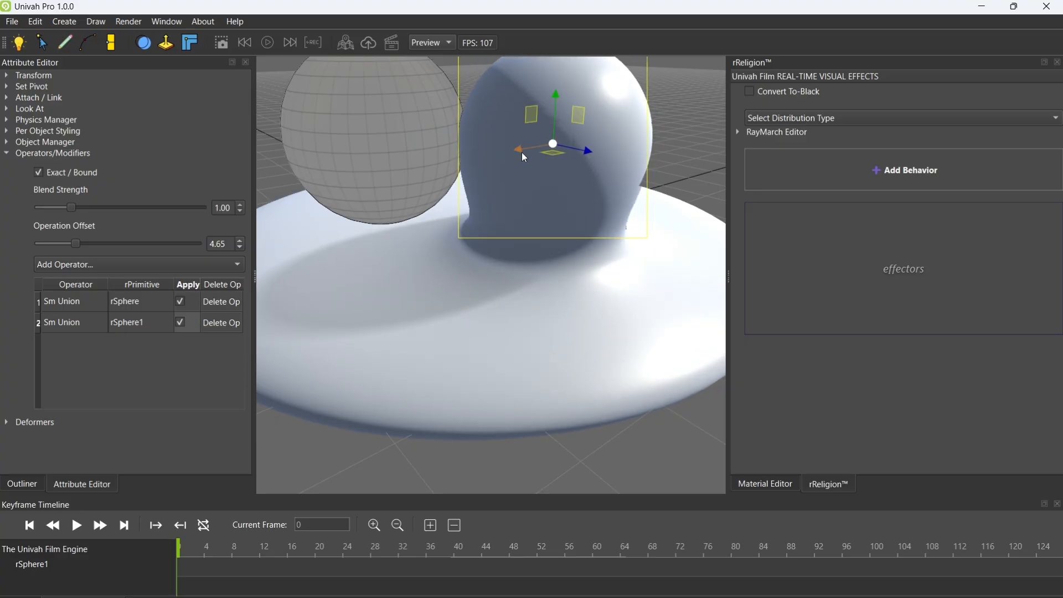
Delete the standard sphere primitive beside the blended rSpheres
left_click(384, 123)
key("Delete")
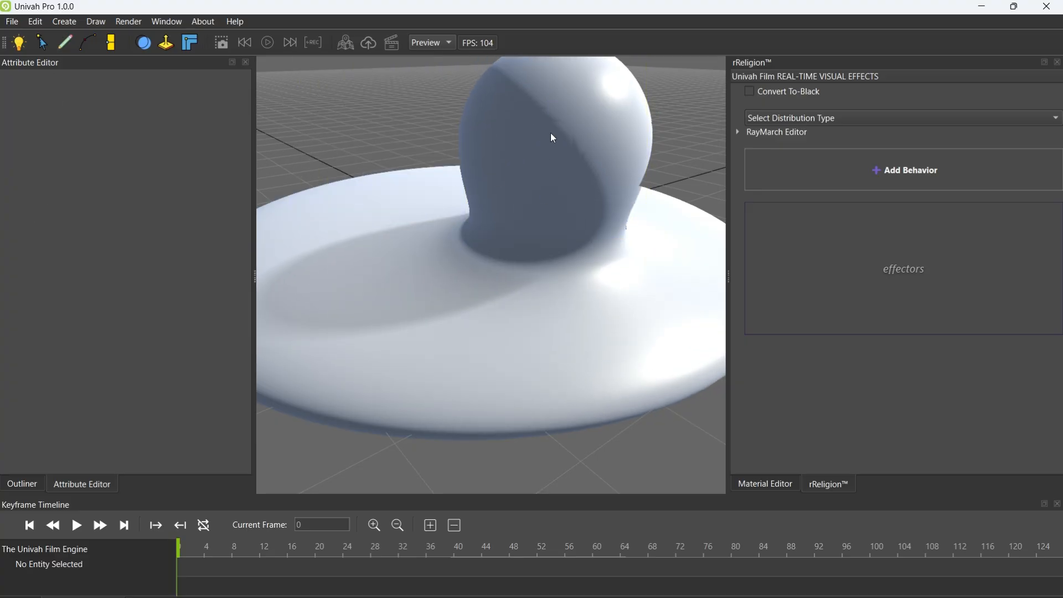
Add a third rSphere and place it on the disc beside the second rSphere
middle_click_drag(559, 169, 553, 220)
scroll(551, 206, "down", 3)
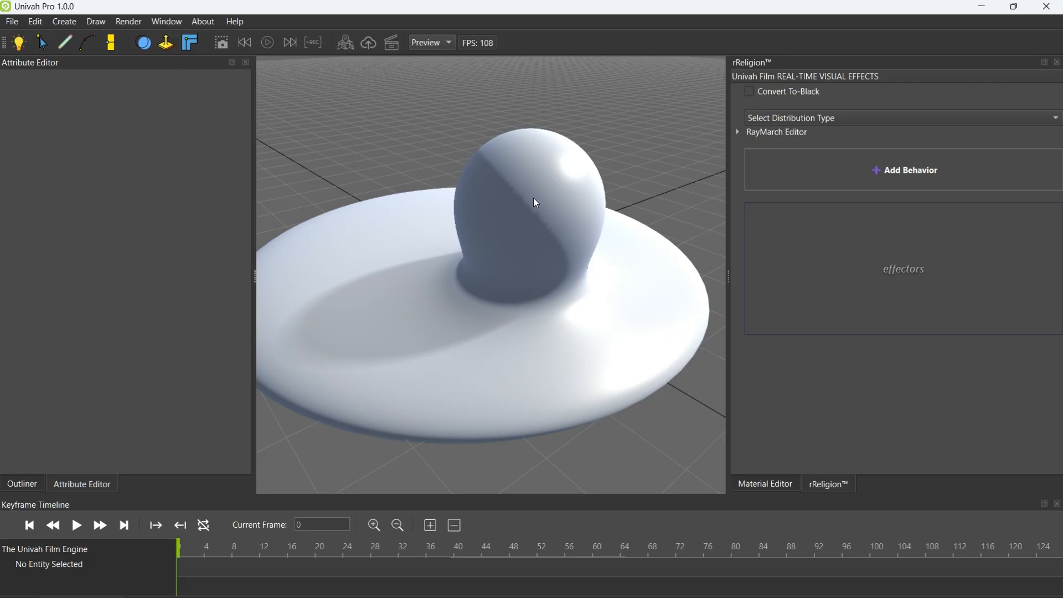
left_click(64, 23)
mouse_move(108, 54)
mouse_move(202, 56)
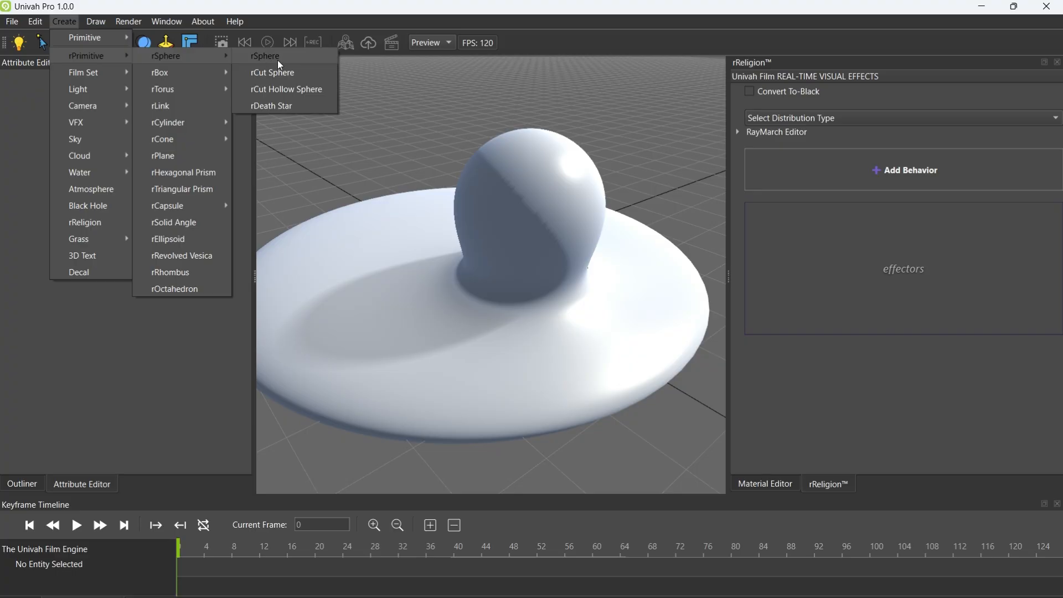
left_click(267, 58)
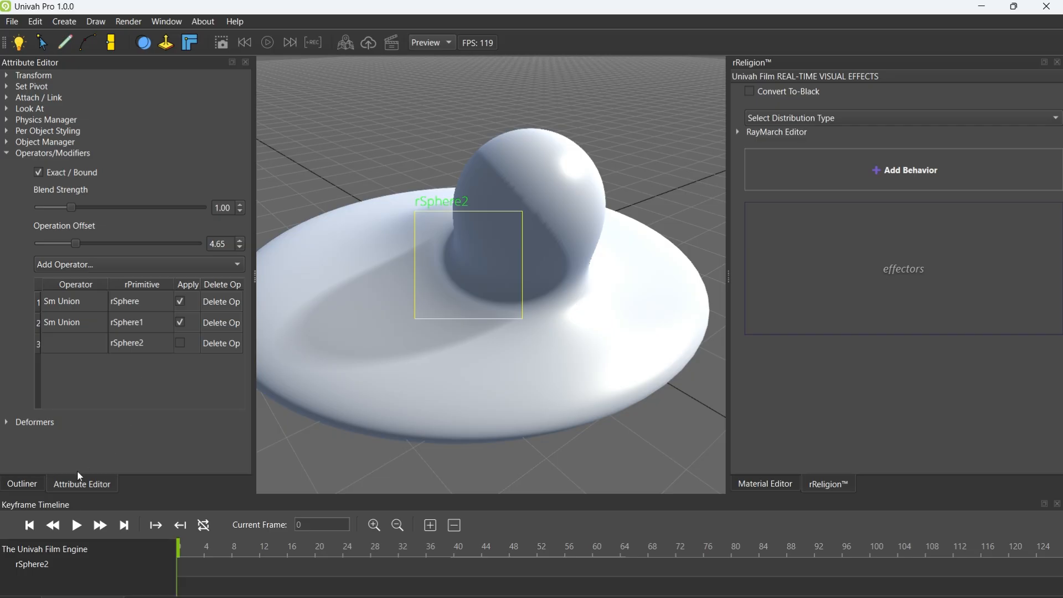
left_click_drag(480, 251, 370, 204)
middle_click_drag(456, 188, 446, 257)
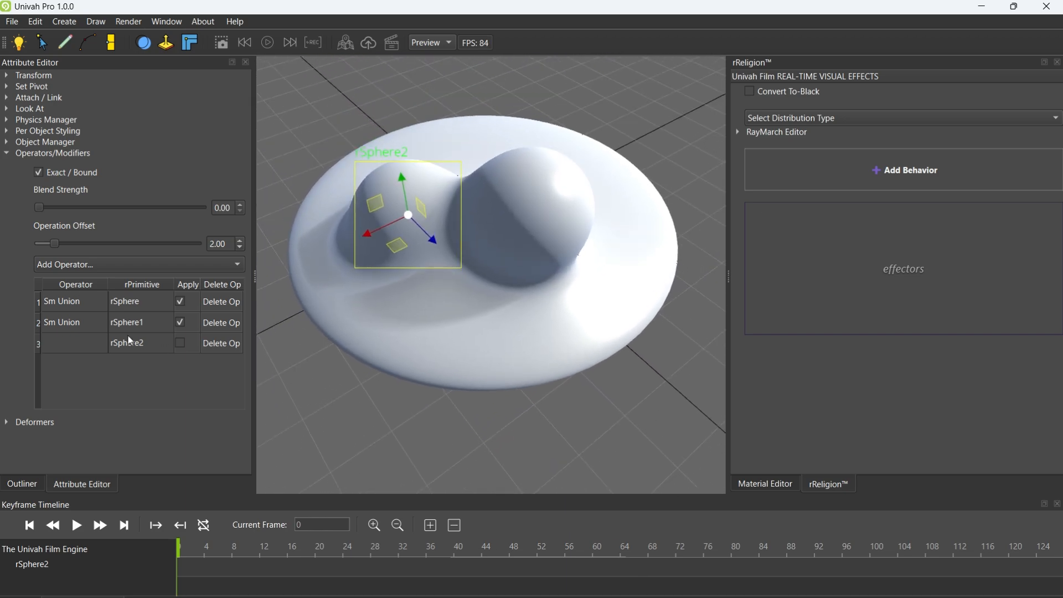
Add an Sm Union operator to rSphere2, try it applied and unapplied, nudge the sphere upward and leave the operator applied
left_click(98, 338)
left_click(84, 266)
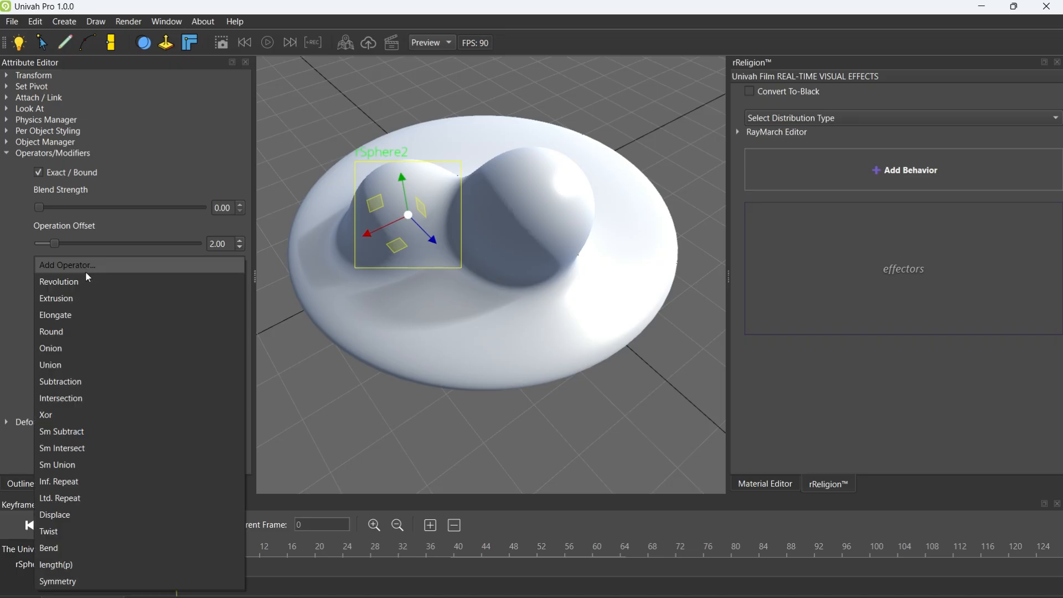
left_click(71, 465)
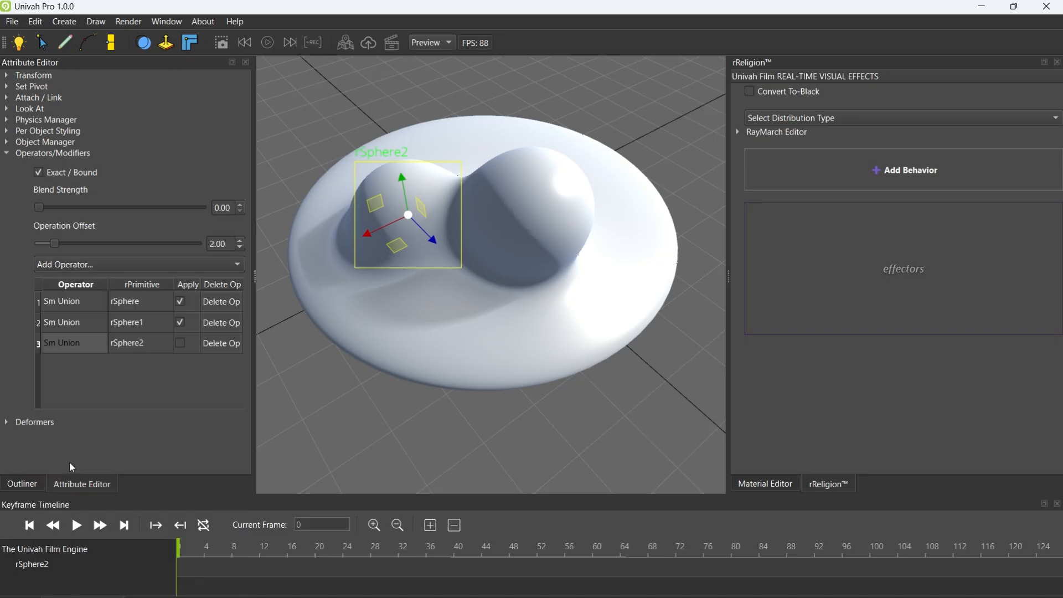
left_click(181, 343)
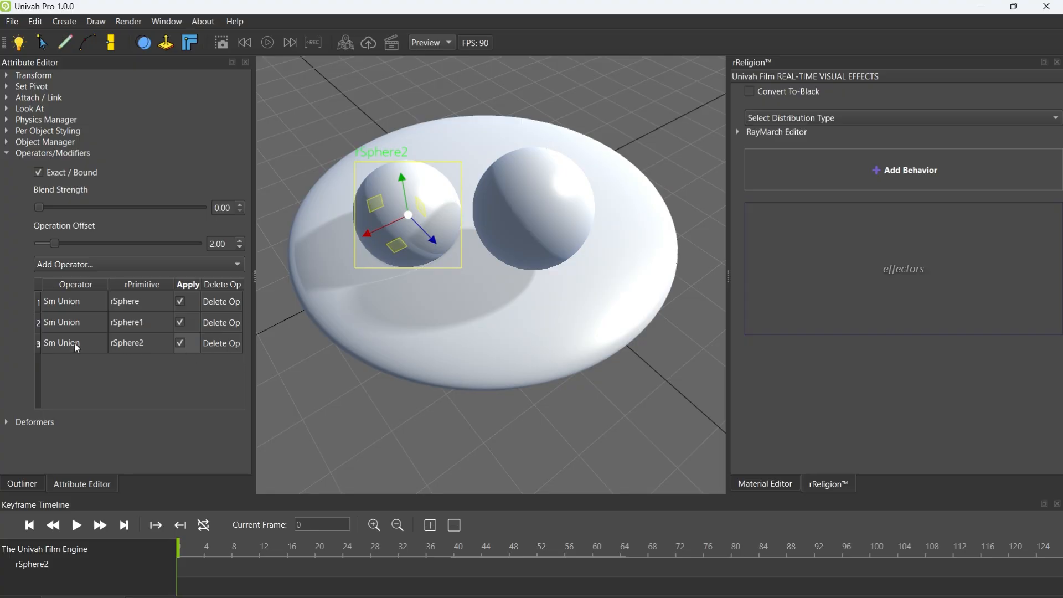
left_click(178, 345)
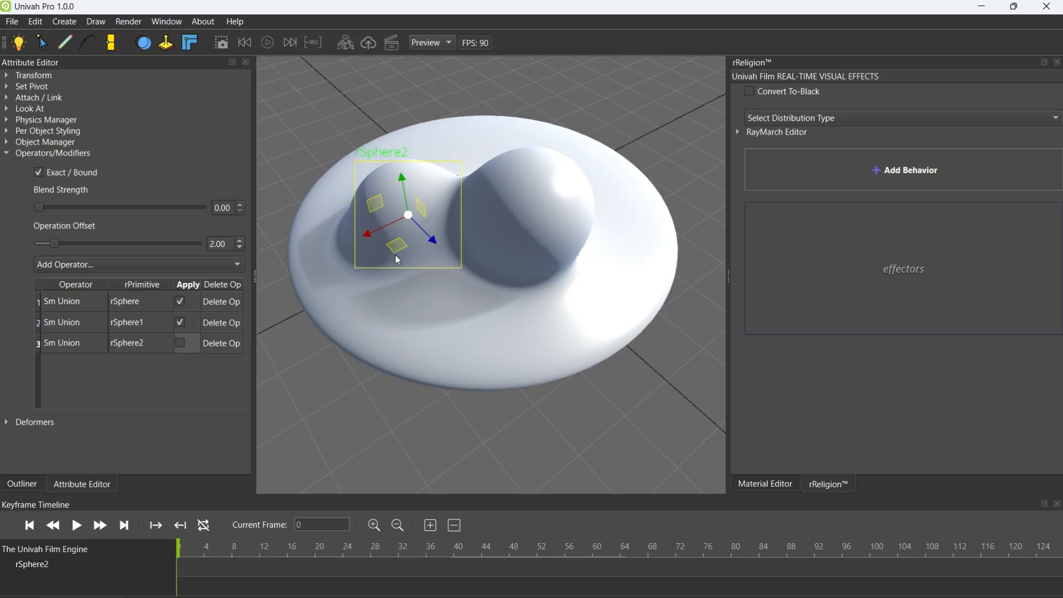
left_click_drag(406, 209, 411, 184)
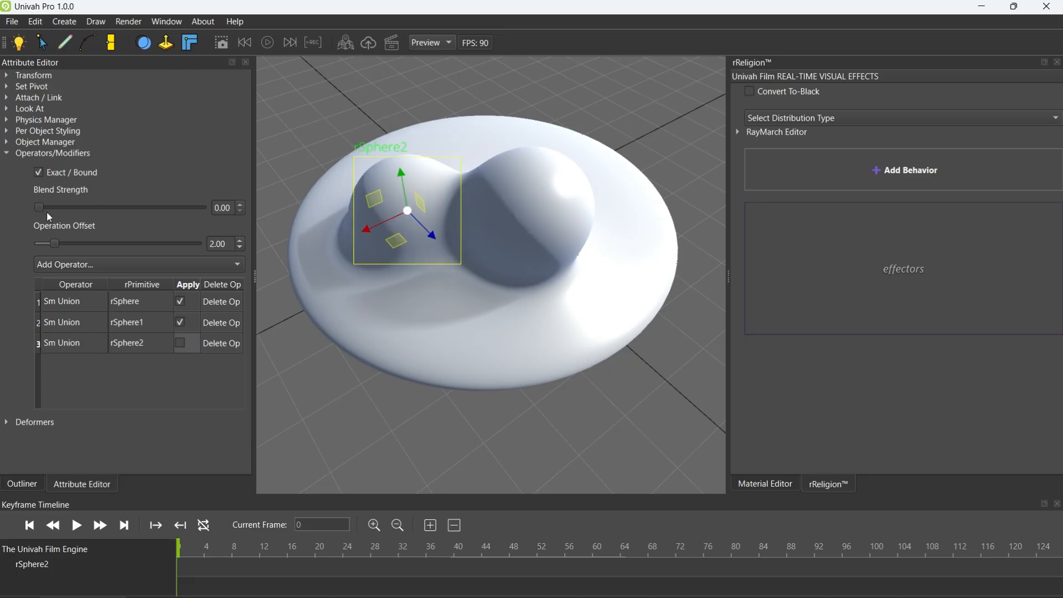
mouse_move(38, 207)
left_mouse_down()
mouse_move(72, 210)
mouse_move(35, 211)
left_mouse_up()
left_click(128, 345)
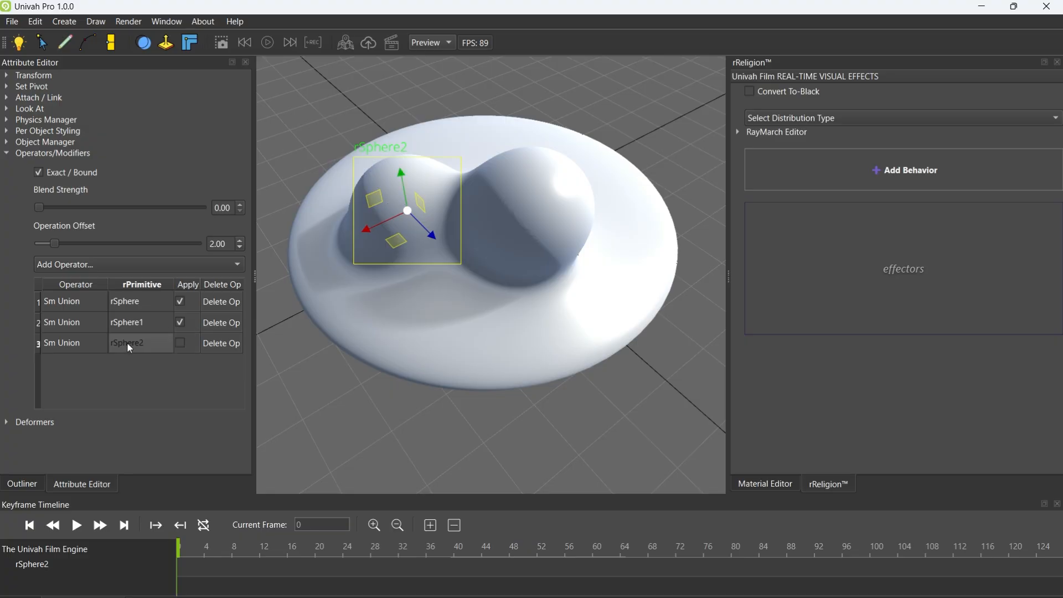
left_click(184, 344)
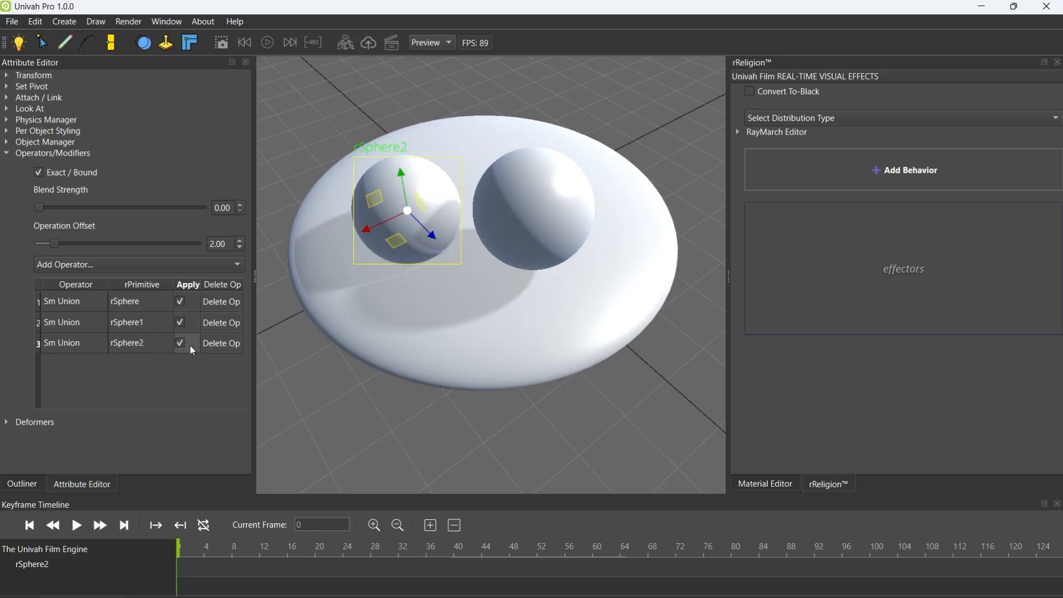
Set rSphere2's Blend Strength to 1.00
mouse_move(42, 207)
left_mouse_down()
mouse_move(95, 208)
mouse_move(58, 209)
left_mouse_up()
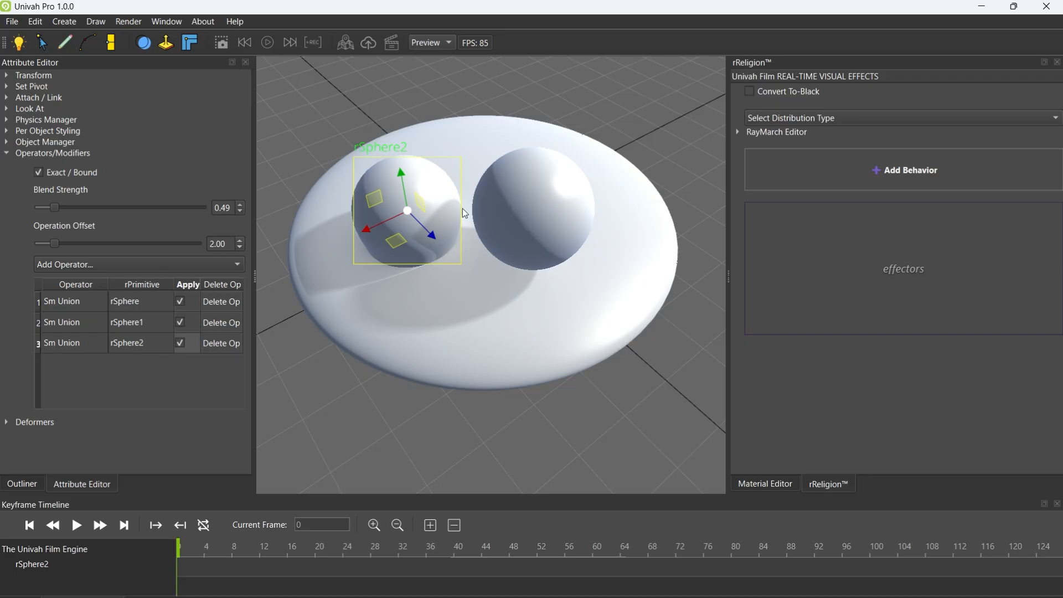
left_click_drag(55, 209, 70, 209)
type("1")
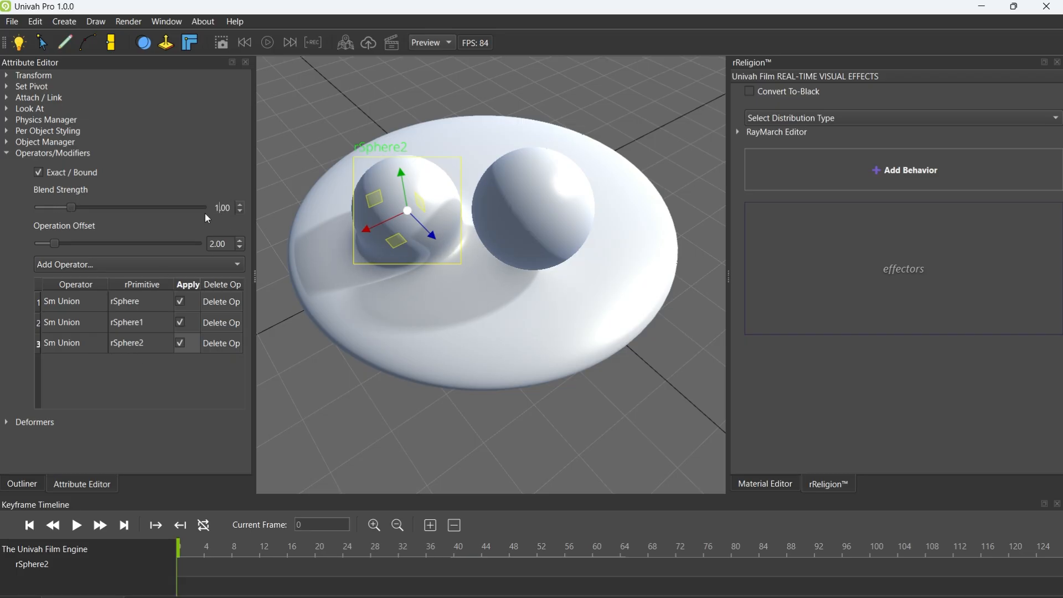
Set rSphere2's Operation Offset to 3.42 and lift the sphere above the disc
mouse_move(56, 244)
left_mouse_down()
mouse_move(78, 241)
mouse_move(53, 242)
mouse_move(68, 241)
left_mouse_up()
left_click_drag(407, 214, 419, 127)
right_click_drag(431, 148, 477, 198)
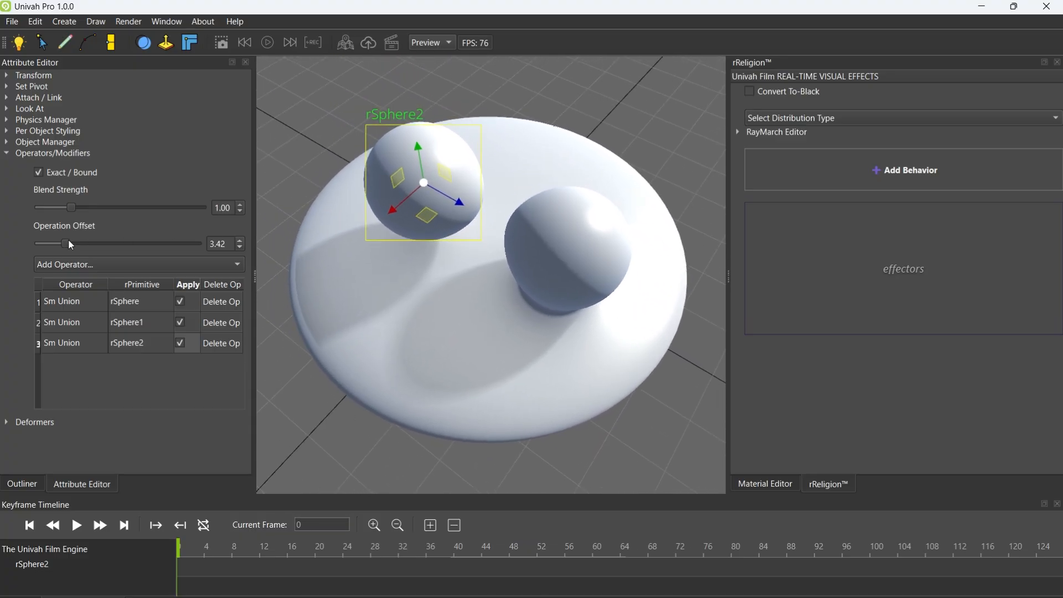
Set rSphere2's Operation Offset to 4.91 and move it toward rSphere1 so the two spheres blend
left_click_drag(70, 244, 78, 244)
mouse_move(453, 207)
right_mouse_down()
mouse_move(491, 215)
mouse_move(460, 208)
right_mouse_up()
left_click_drag(397, 217, 407, 241)
mouse_move(461, 216)
left_mouse_down()
mouse_move(490, 227)
mouse_move(442, 209)
mouse_move(470, 220)
left_mouse_up()
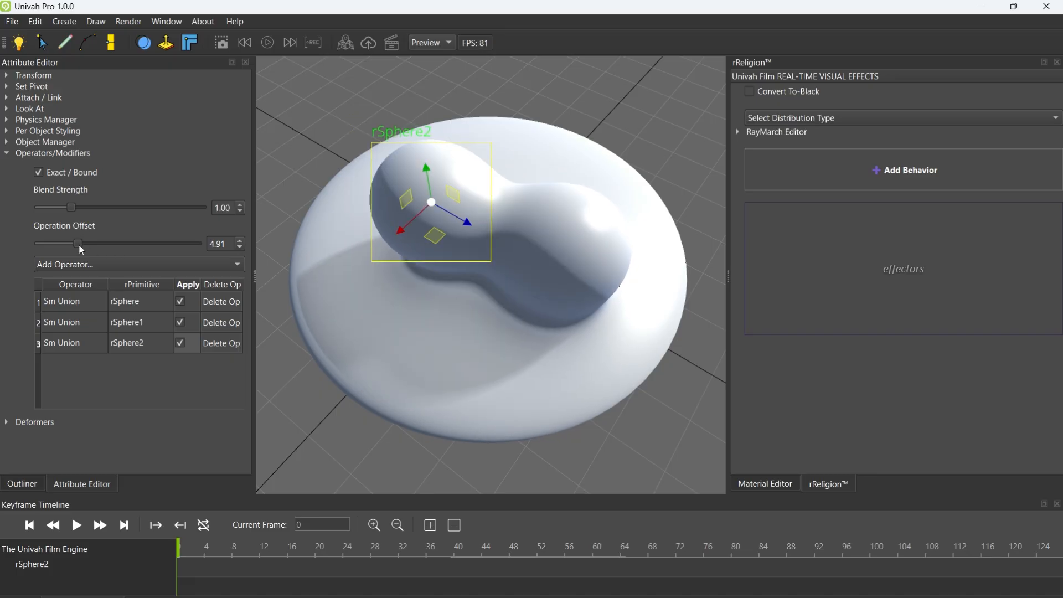
Set rSphere2's Operation Offset to 4.56 and pull it up and away from rSphere1
left_click_drag(427, 171, 466, 174)
mouse_move(88, 245)
left_mouse_down()
mouse_move(105, 248)
mouse_move(44, 240)
mouse_move(76, 243)
left_mouse_up()
left_click_drag(473, 174, 419, 163)
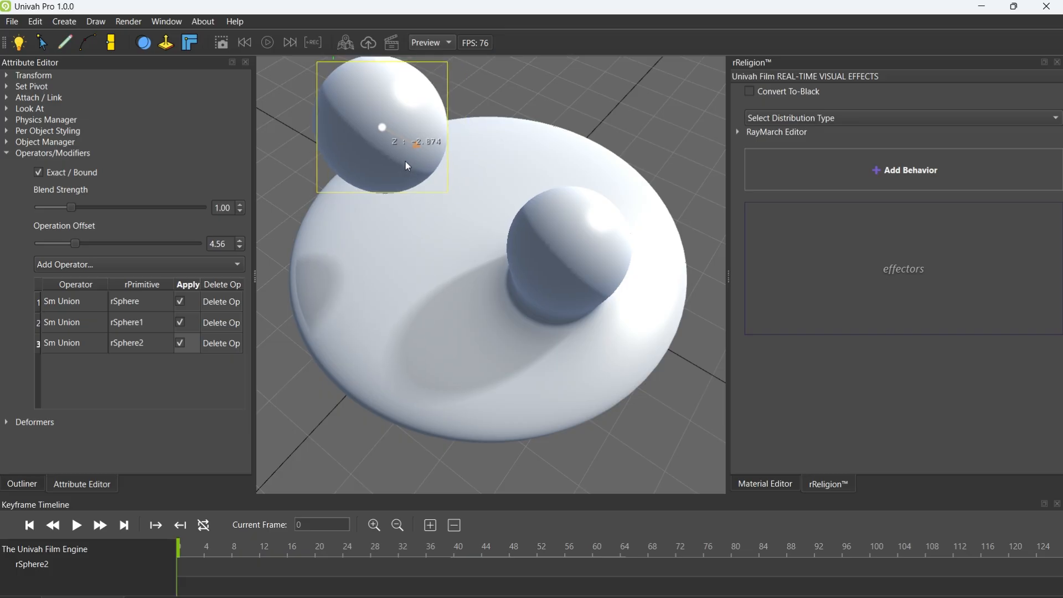
Bring rSphere2 back against rSphere1 and set its Operation Offset to 3.77
left_click_drag(76, 245, 54, 237)
left_click_drag(408, 146, 473, 183)
left_click_drag(51, 244, 70, 244)
middle_click_drag(484, 233, 340, 297)
mouse_move(70, 244)
left_mouse_down()
mouse_move(114, 251)
mouse_move(69, 247)
left_mouse_up()
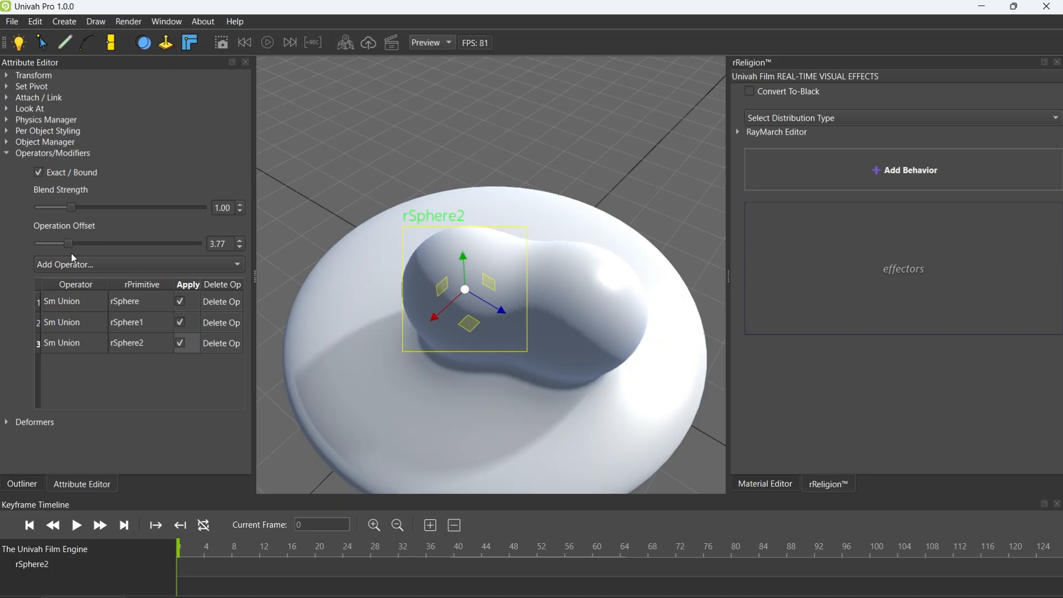
Move rSphere2 away from rSphere1, set its Blend Strength to 1.74 and adjust its height over the disc
middle_click_drag(455, 261, 527, 277)
left_click_drag(471, 221, 438, 225)
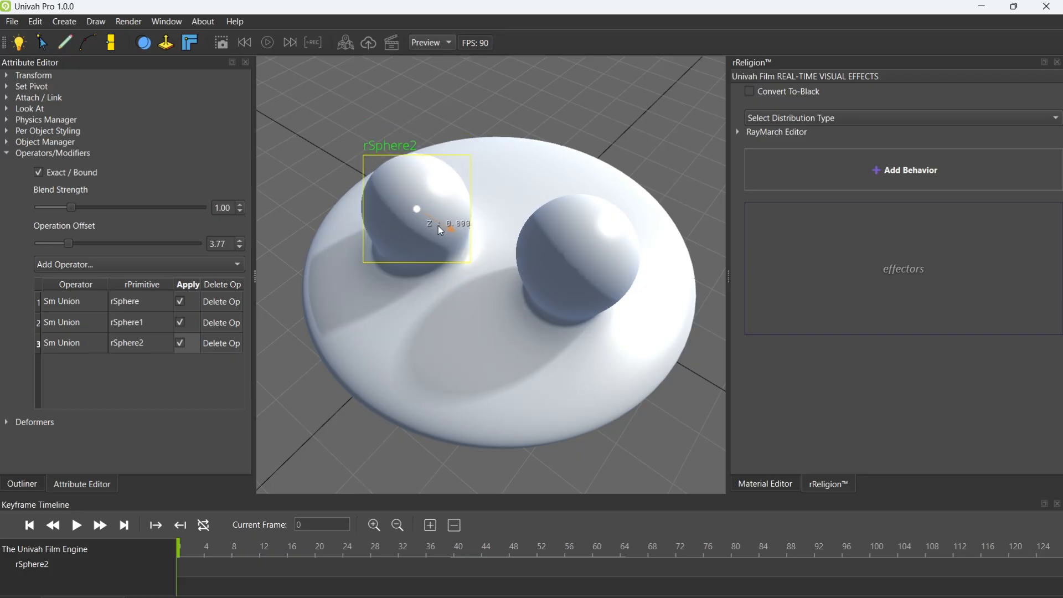
left_click_drag(71, 209, 96, 208)
mouse_move(415, 228)
left_mouse_down()
mouse_move(480, 204)
mouse_move(391, 267)
mouse_move(400, 241)
left_mouse_up()
mouse_move(420, 205)
left_mouse_down()
mouse_move(421, 301)
mouse_move(408, 182)
mouse_move(407, 192)
left_mouse_up()
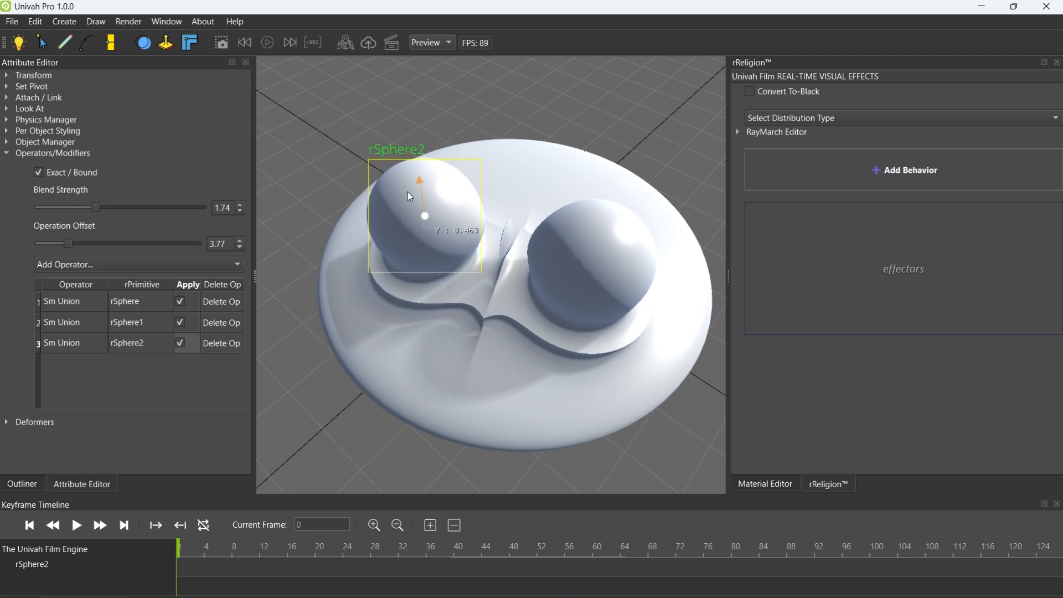
Set rSphere2's Blend Strength to 3.04 and Operation Offset to 5.26, and pull it high above the disc
left_click_drag(69, 244, 138, 219)
middle_click_drag(430, 260, 506, 259)
left_click_drag(414, 253, 450, 253)
left_click_drag(404, 275, 413, 294)
middle_click_drag(414, 295, 467, 275)
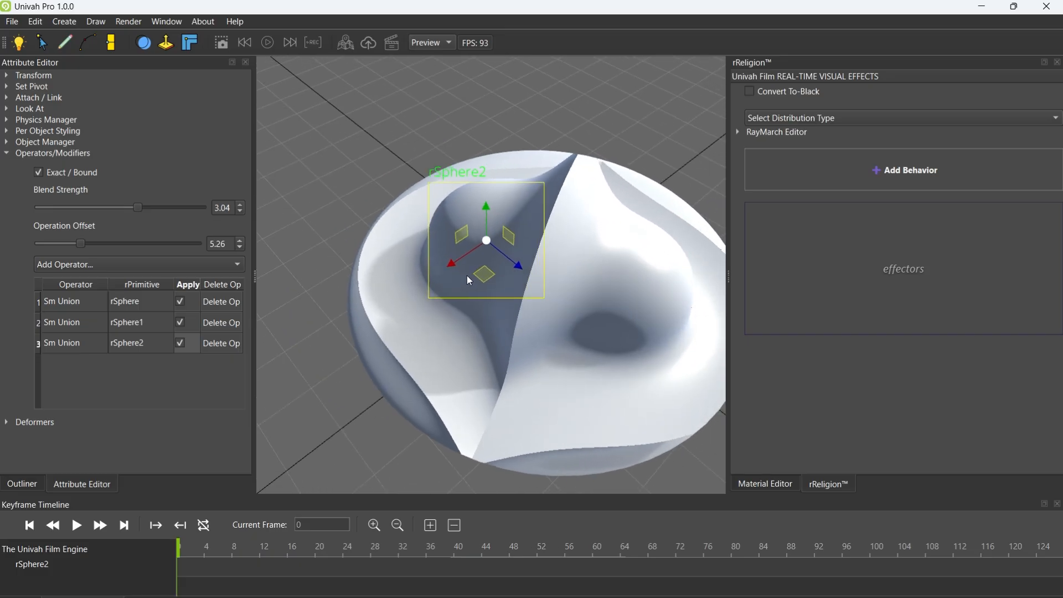
left_click_drag(486, 209, 541, 100)
middle_click_drag(593, 261, 652, 286)
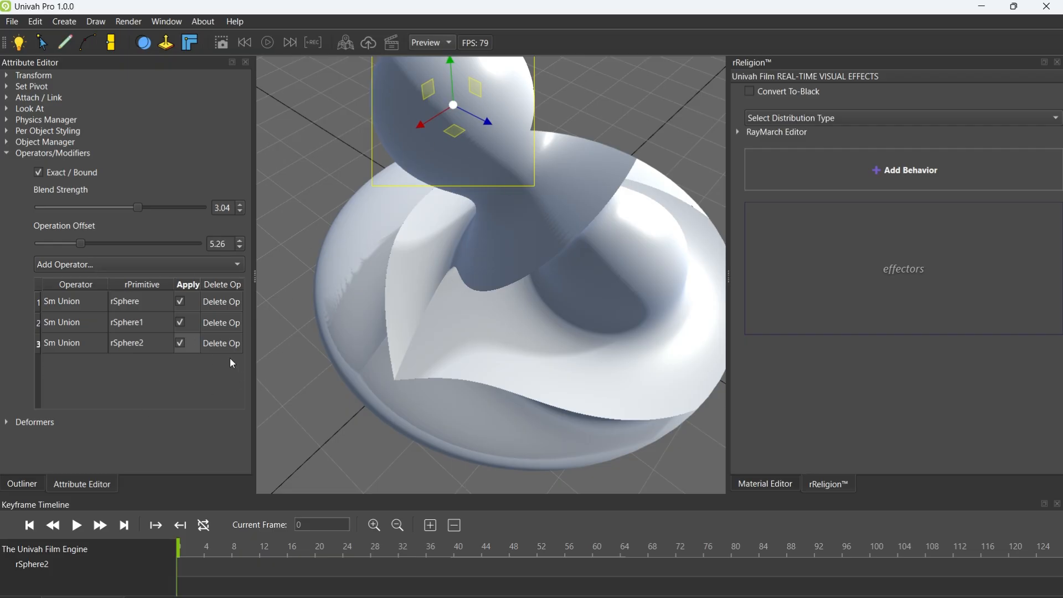
Remove the operators from all three rSpheres and delete rSphere2
left_click(224, 343)
left_click(224, 323)
left_click(225, 302)
middle_click_drag(474, 292, 443, 230)
key("Delete")
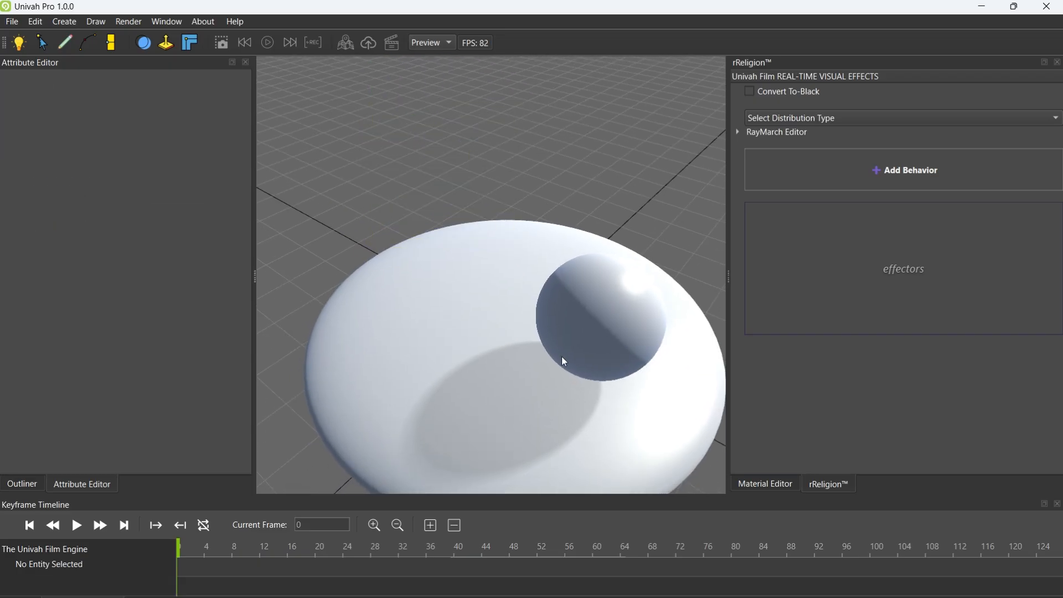
Move rSphere1 toward the back of the disc and apply Sm Union operators to rSphere1 and rSphere
left_click(575, 326)
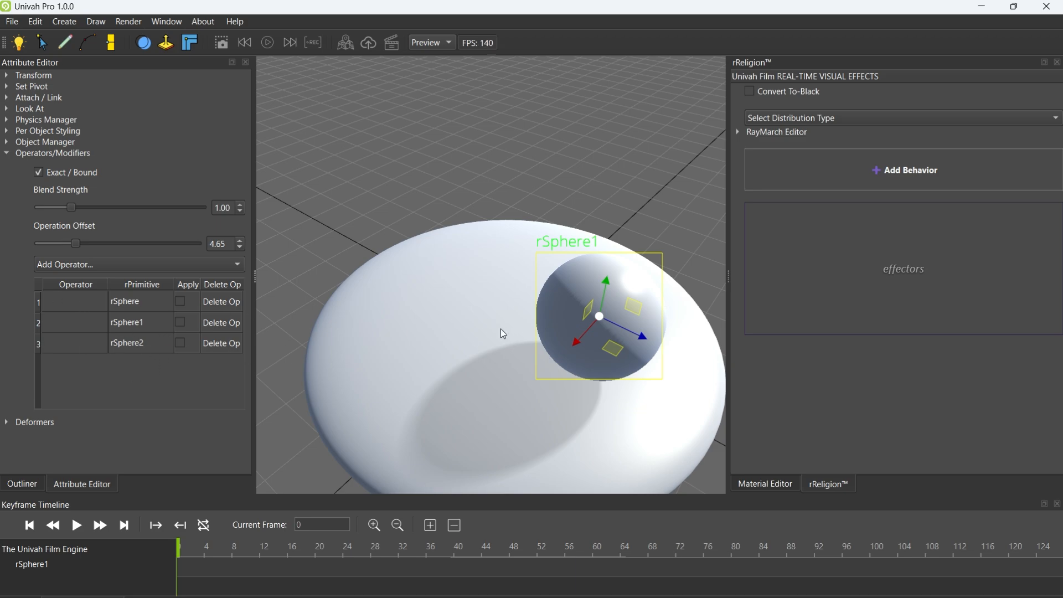
left_click_drag(632, 332, 526, 328)
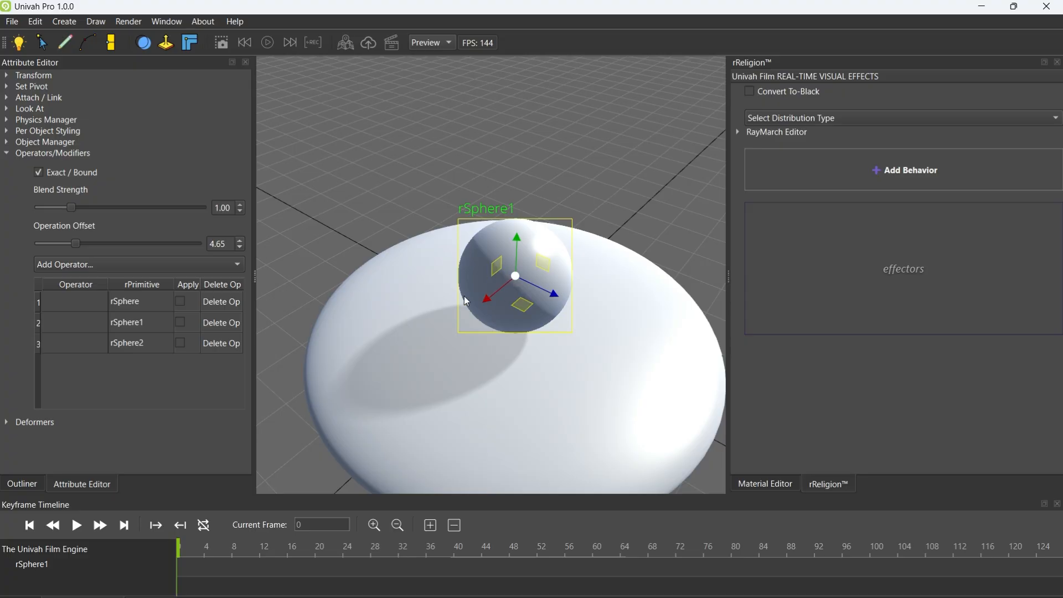
left_click(110, 331)
left_click(82, 329)
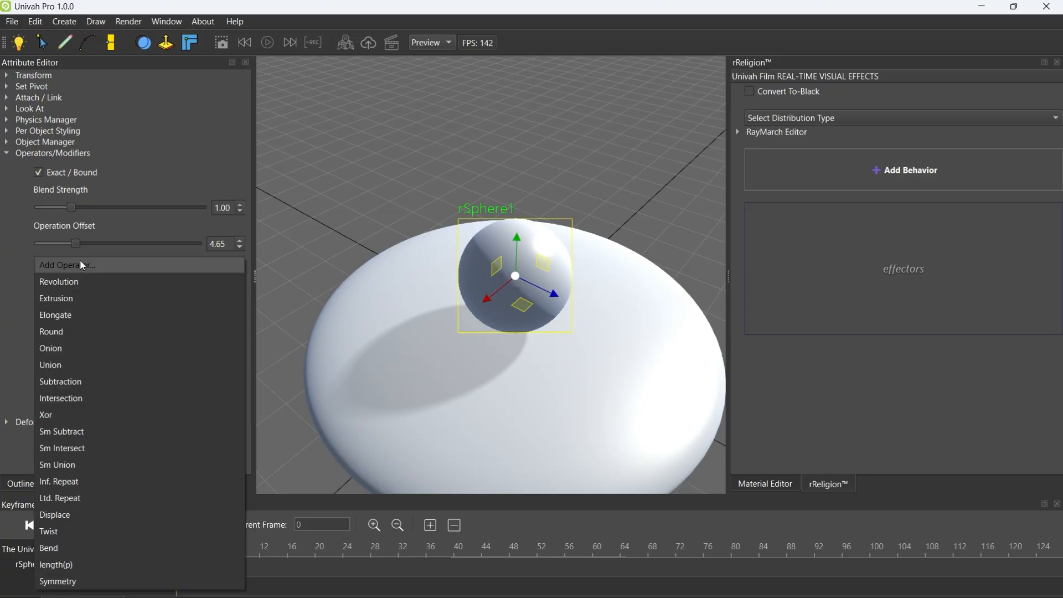
left_click(61, 463)
left_click(72, 302)
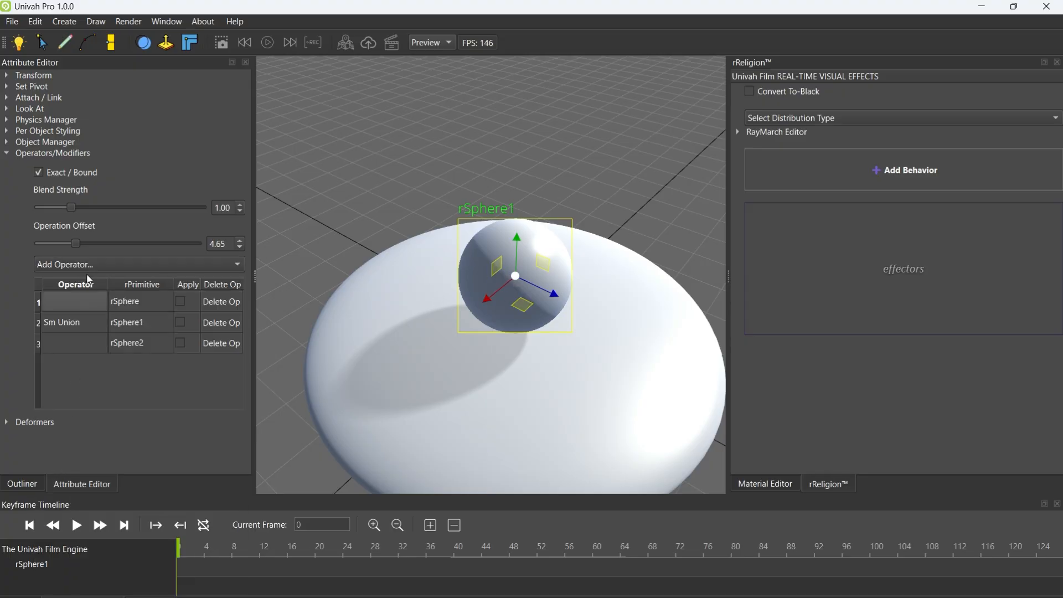
left_click(72, 302)
left_click(63, 460)
left_click(180, 304)
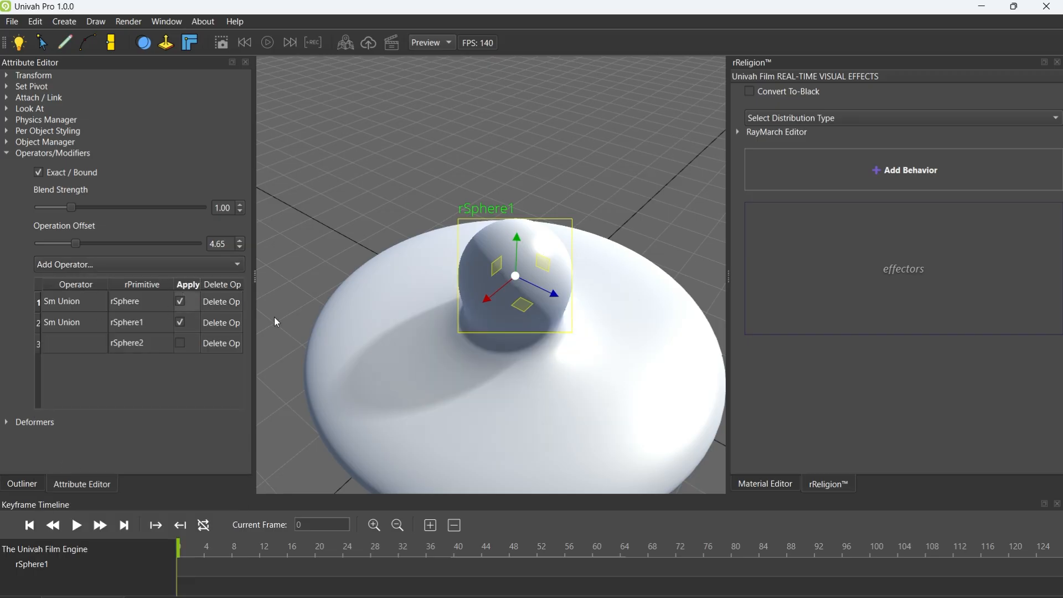
Lower rSphere1 into the disc and shift it around to show the smooth blend between them
left_click_drag(515, 259, 513, 282)
scroll(534, 318, "up", 3)
right_click_drag(515, 319, 535, 332)
left_click_drag(561, 275, 601, 293)
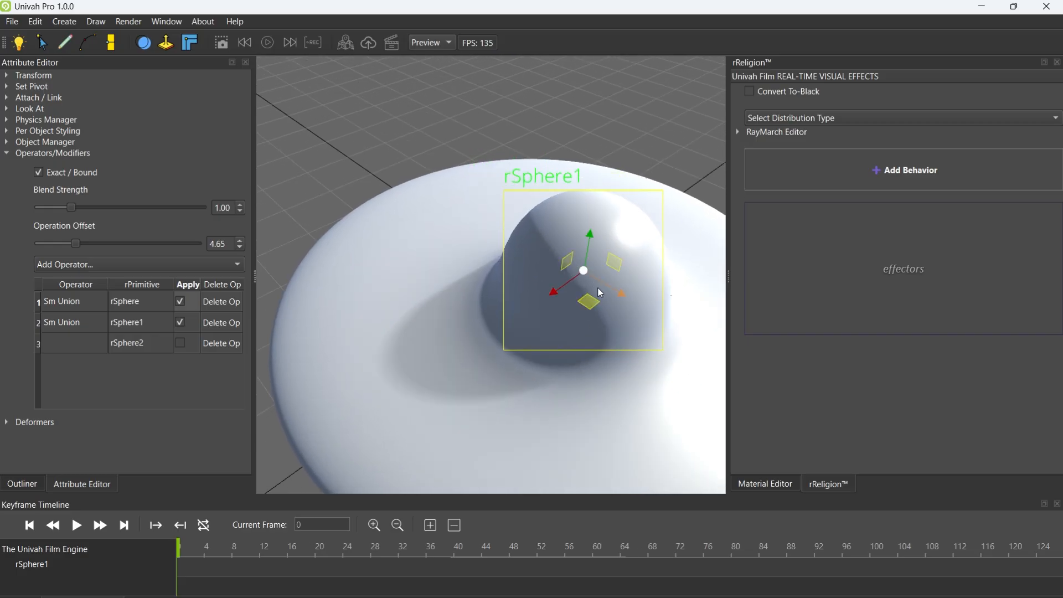
left_click(81, 267)
left_click(353, 322)
mouse_move(587, 252)
left_mouse_down()
mouse_move(595, 192)
mouse_move(573, 278)
mouse_move(574, 267)
left_mouse_up()
right_click_drag(545, 326, 556, 334)
scroll(556, 334, "down", 1)
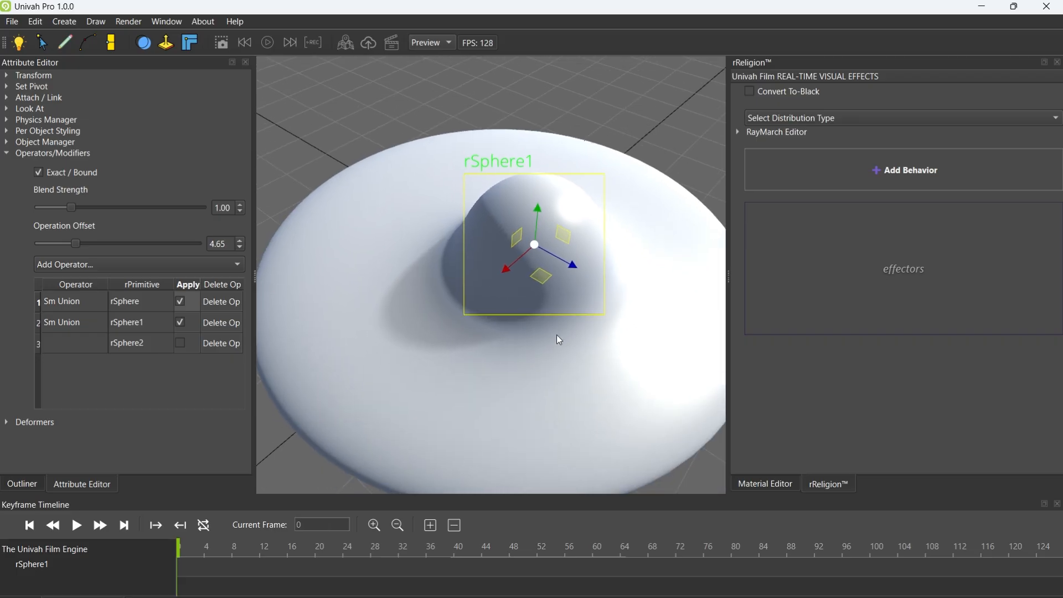
scroll(559, 336, "down", 1)
Set rSphere1's Operation Offset to 7.37 and Blend Strength to 1.17, and sink it into the disc
left_click_drag(76, 244, 98, 243)
left_click_drag(71, 207, 110, 207)
left_click_drag(527, 221, 510, 299)
left_click_drag(111, 205, 77, 206)
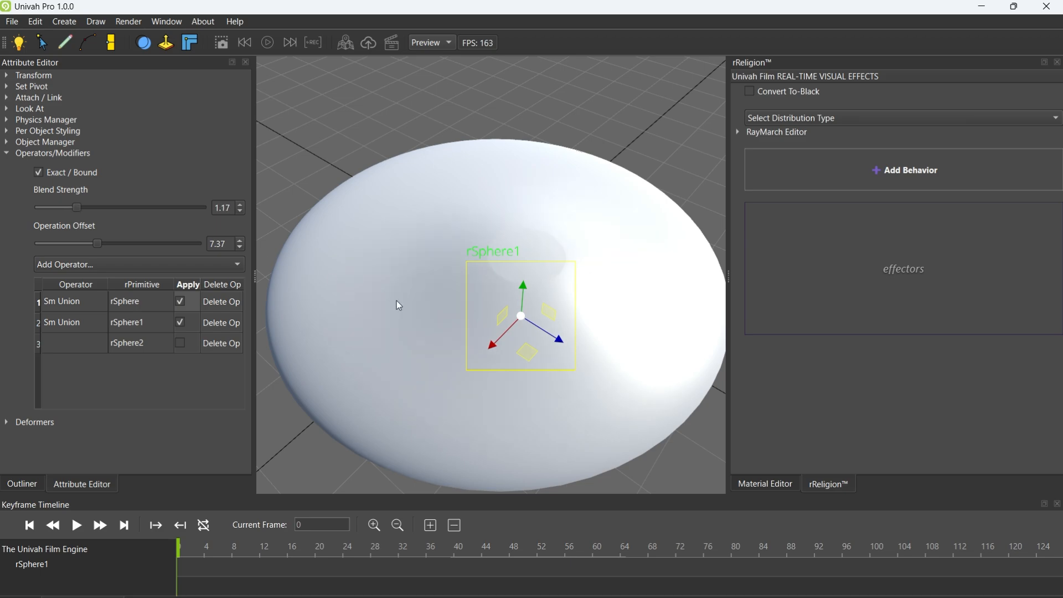
Raise rSphere1 out of the disc and set its Blend Strength to 2.77 and Operation Offset to 5.96
left_click_drag(530, 299, 522, 157)
left_click_drag(79, 206, 130, 214)
left_click_drag(531, 158, 506, 129)
mouse_move(99, 244)
left_mouse_down()
mouse_move(61, 247)
mouse_move(86, 244)
left_mouse_up()
mouse_move(535, 138)
left_mouse_down()
mouse_move(526, 230)
mouse_move(525, 131)
left_mouse_up()
Inspect the blended shape and look through the rPrimitive types available for creation
left_click(8, 155)
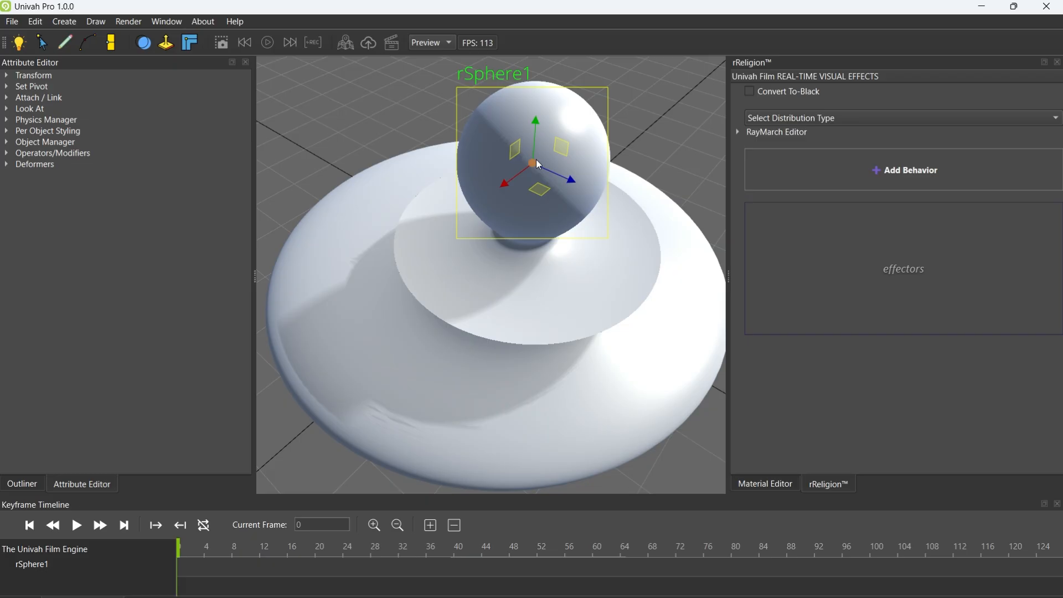
left_click_drag(539, 165, 561, 185)
right_click_drag(586, 275, 591, 302)
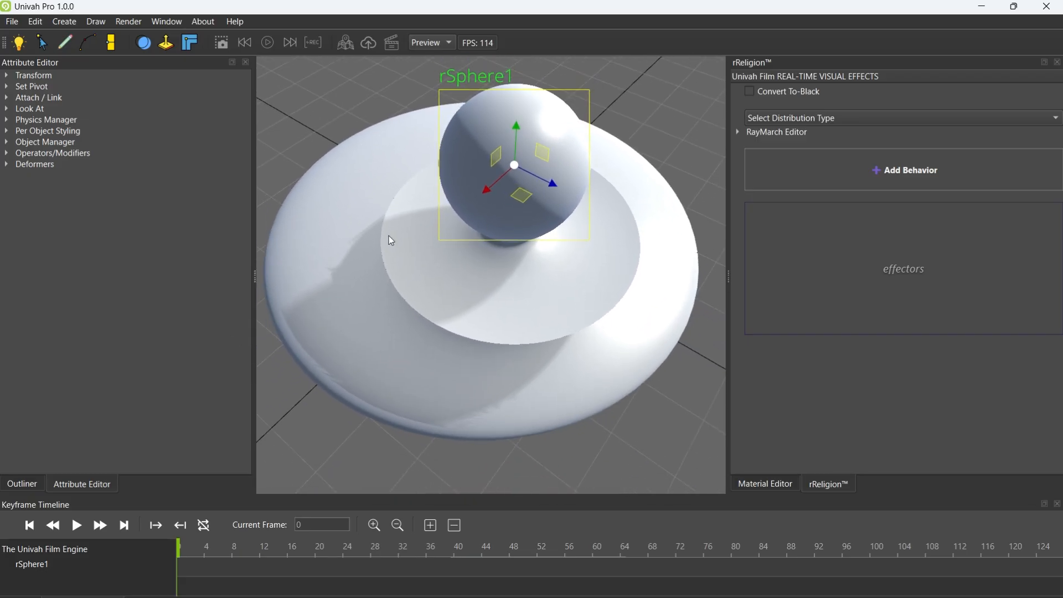
left_click(10, 155)
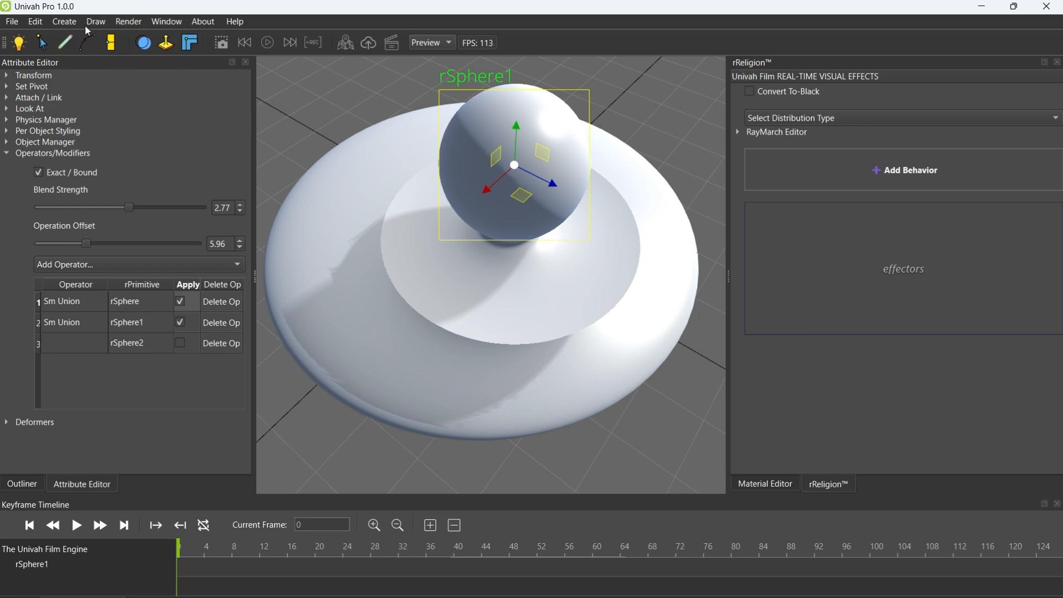
left_click(65, 21)
mouse_move(110, 58)
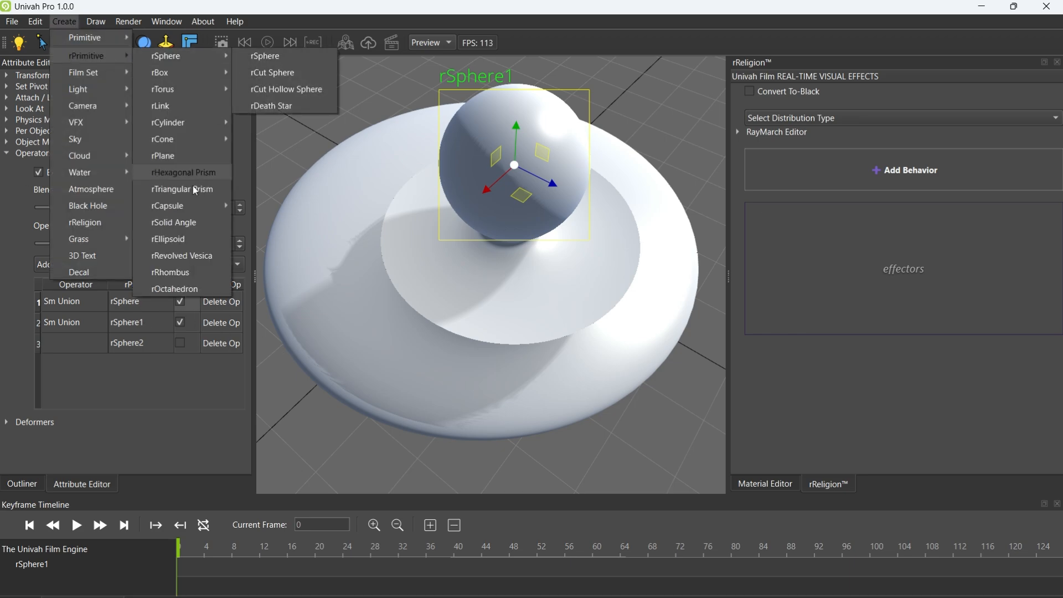
left_click(95, 351)
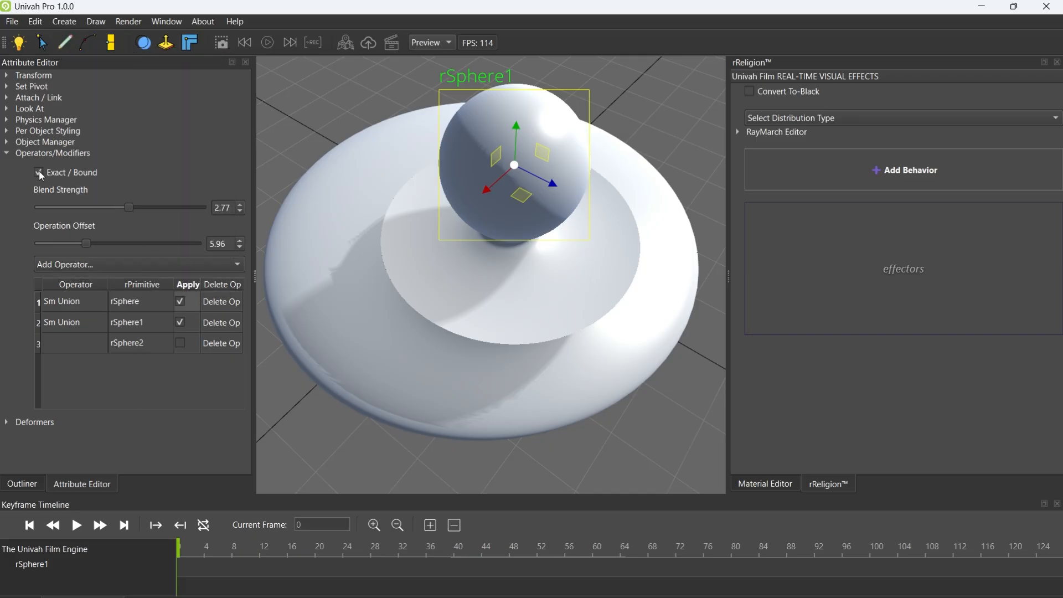
Lower rSphere1 toward the disc and lift it away again
mouse_move(514, 167)
left_mouse_down()
mouse_move(480, 157)
mouse_move(497, 166)
mouse_move(533, 234)
mouse_move(542, 325)
mouse_move(533, 165)
left_mouse_up()
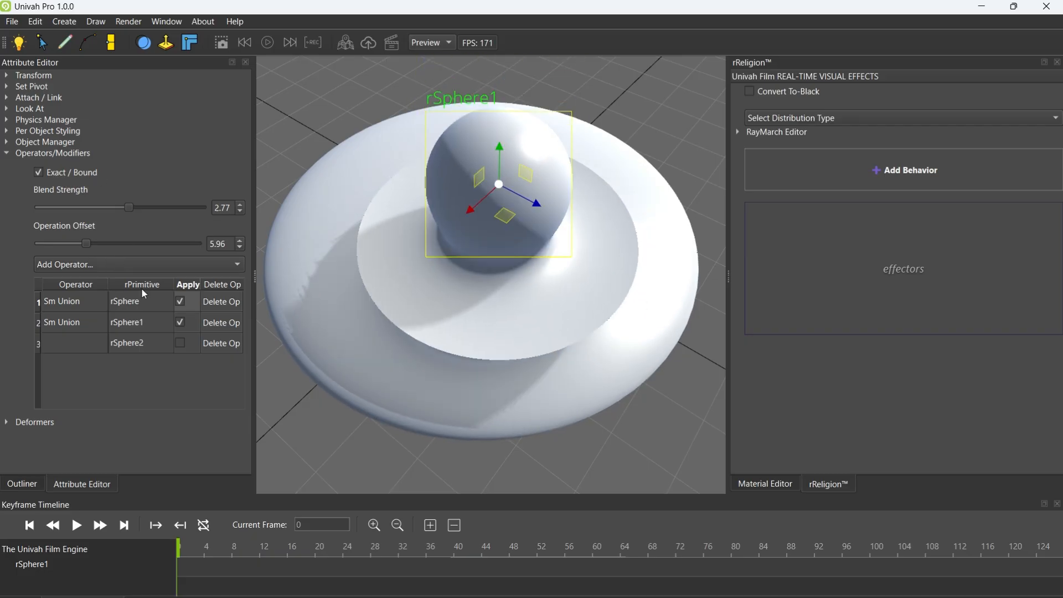
left_click_drag(500, 180, 526, 170)
Remove the Sm Union operators and delete both rSphere1 and the disc-shaped rSphere
left_click(222, 322)
left_click(222, 301)
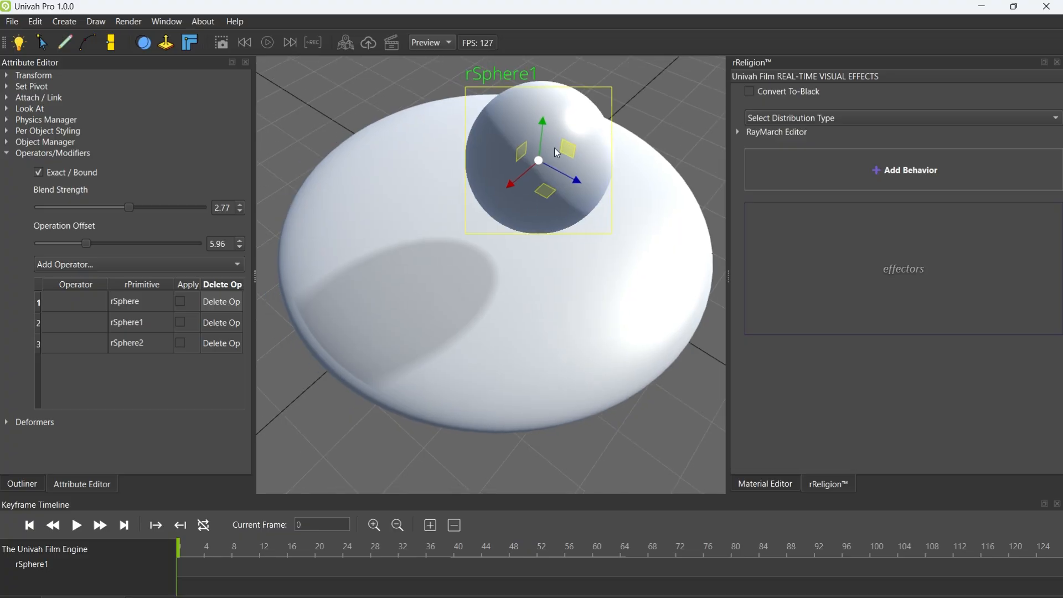
key("Delete")
left_click(479, 237)
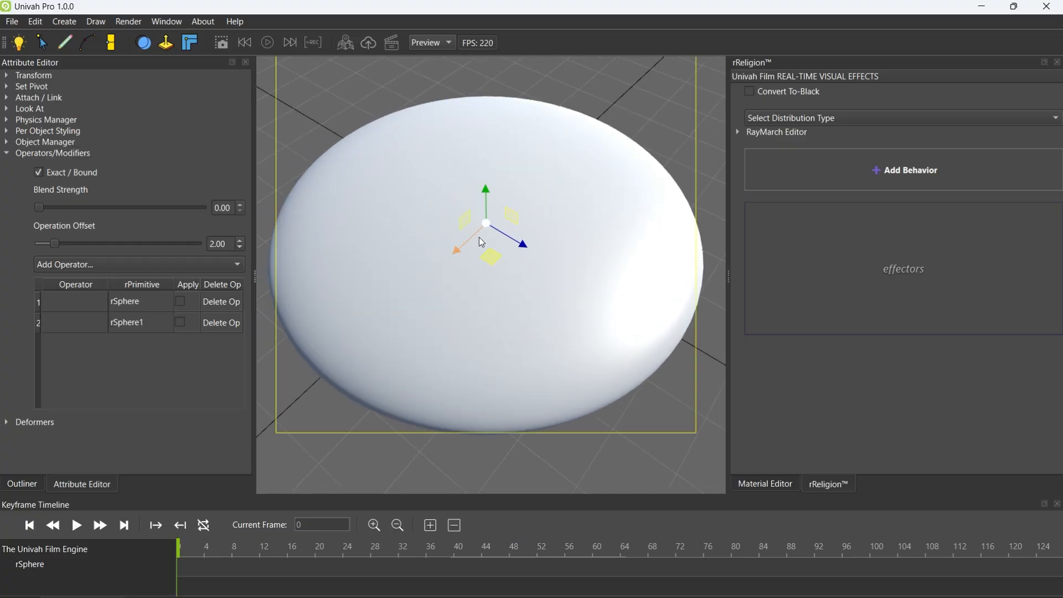
key("Delete")
Create a standard cube primitive in the empty scene and show its attributes
left_click(36, 482)
left_click(69, 24)
mouse_move(89, 38)
left_click(155, 37)
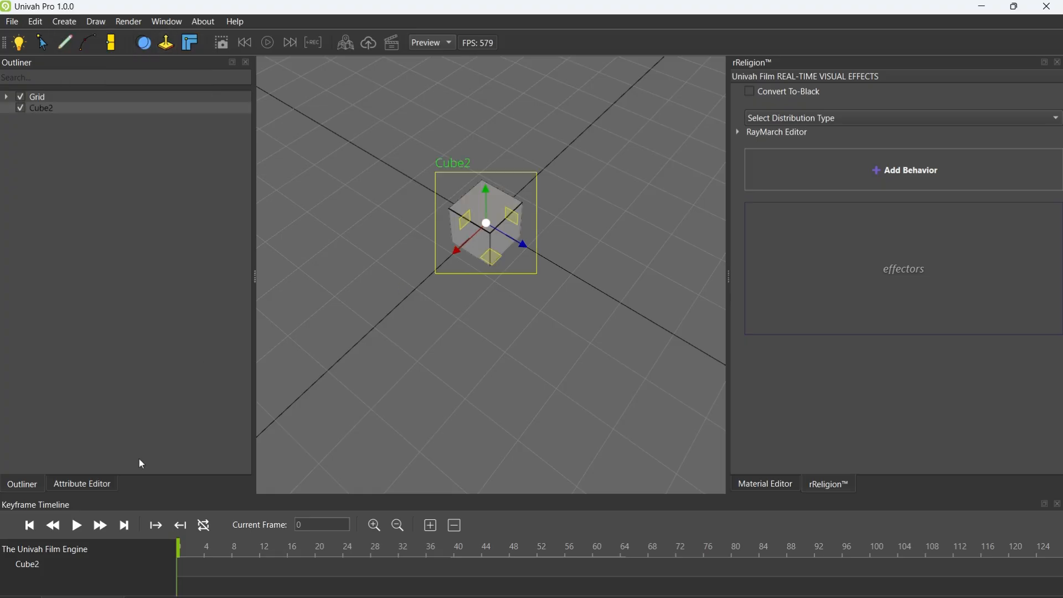
left_click(82, 483)
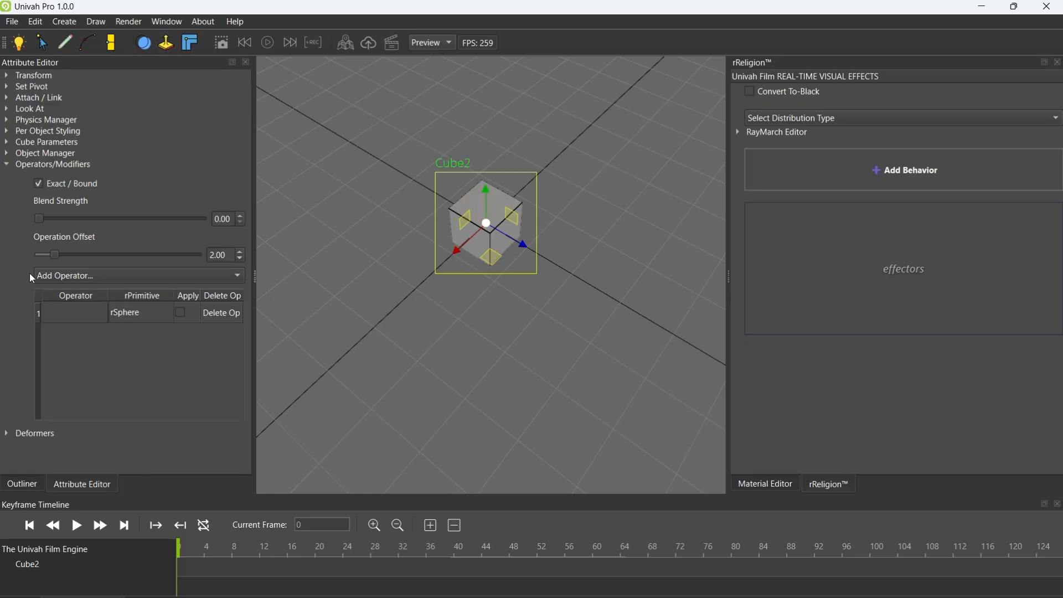